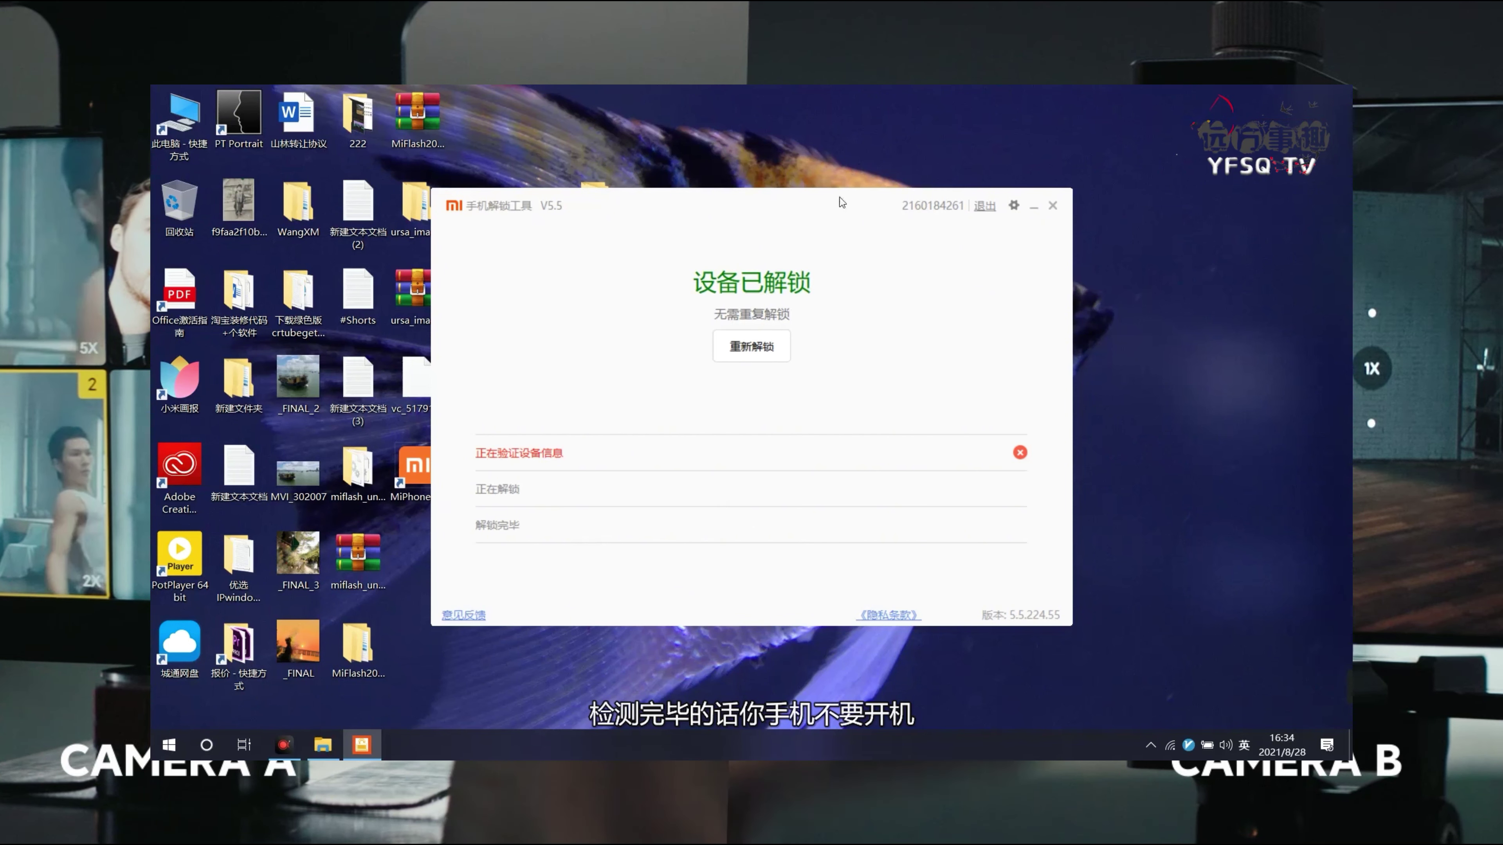
Close the phone unlock tool and launch XiaoMiFlash from the inner MiFlash2018-5-28-0 folder
{"action": "left_click", "coordinate": [1051, 206]}
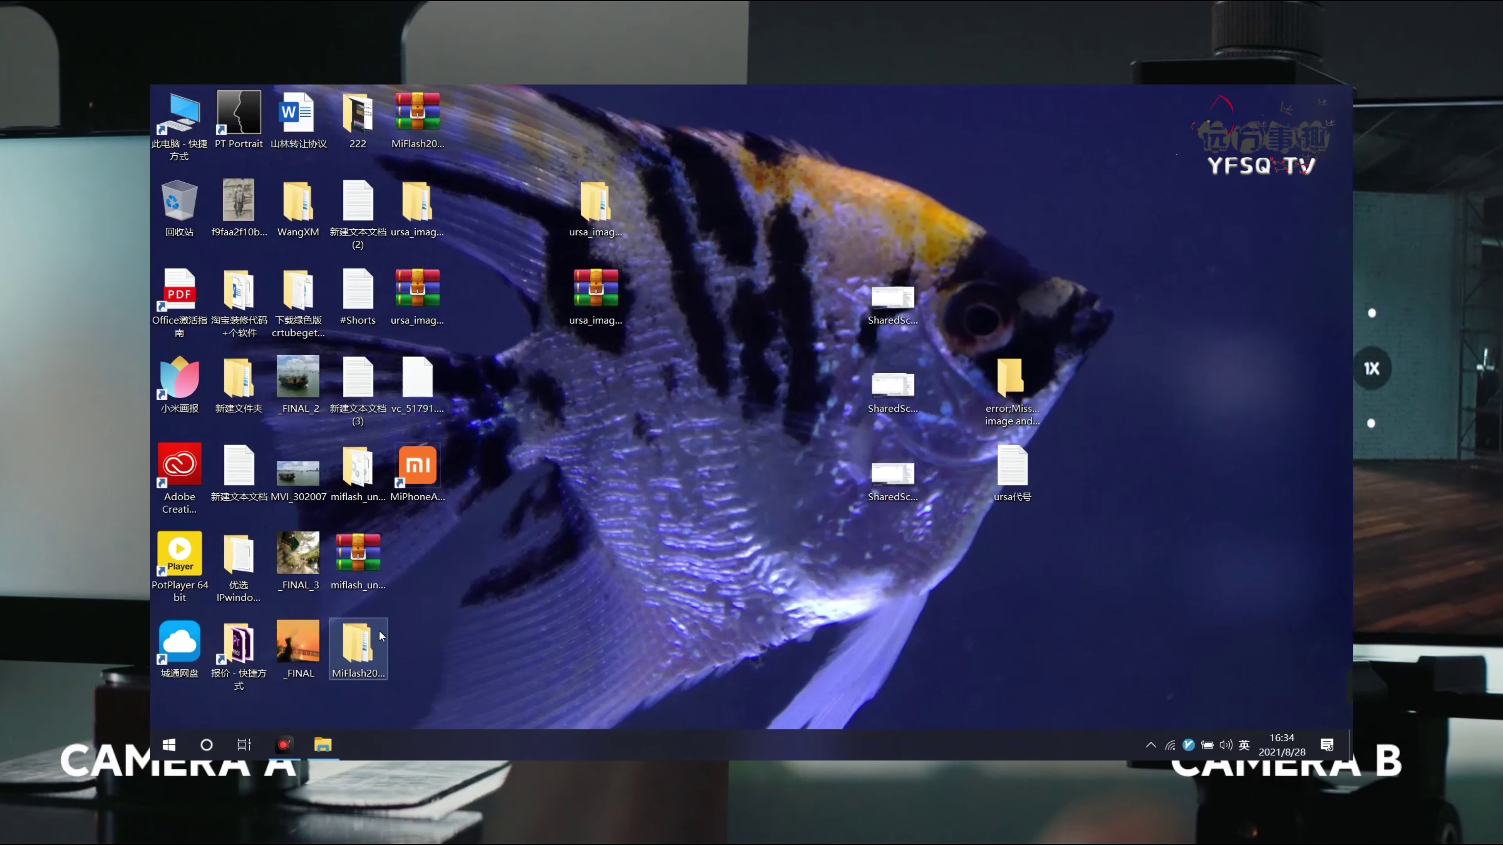
{"action": "double_click", "coordinate": [358, 659]}
{"action": "double_click", "coordinate": [603, 252]}
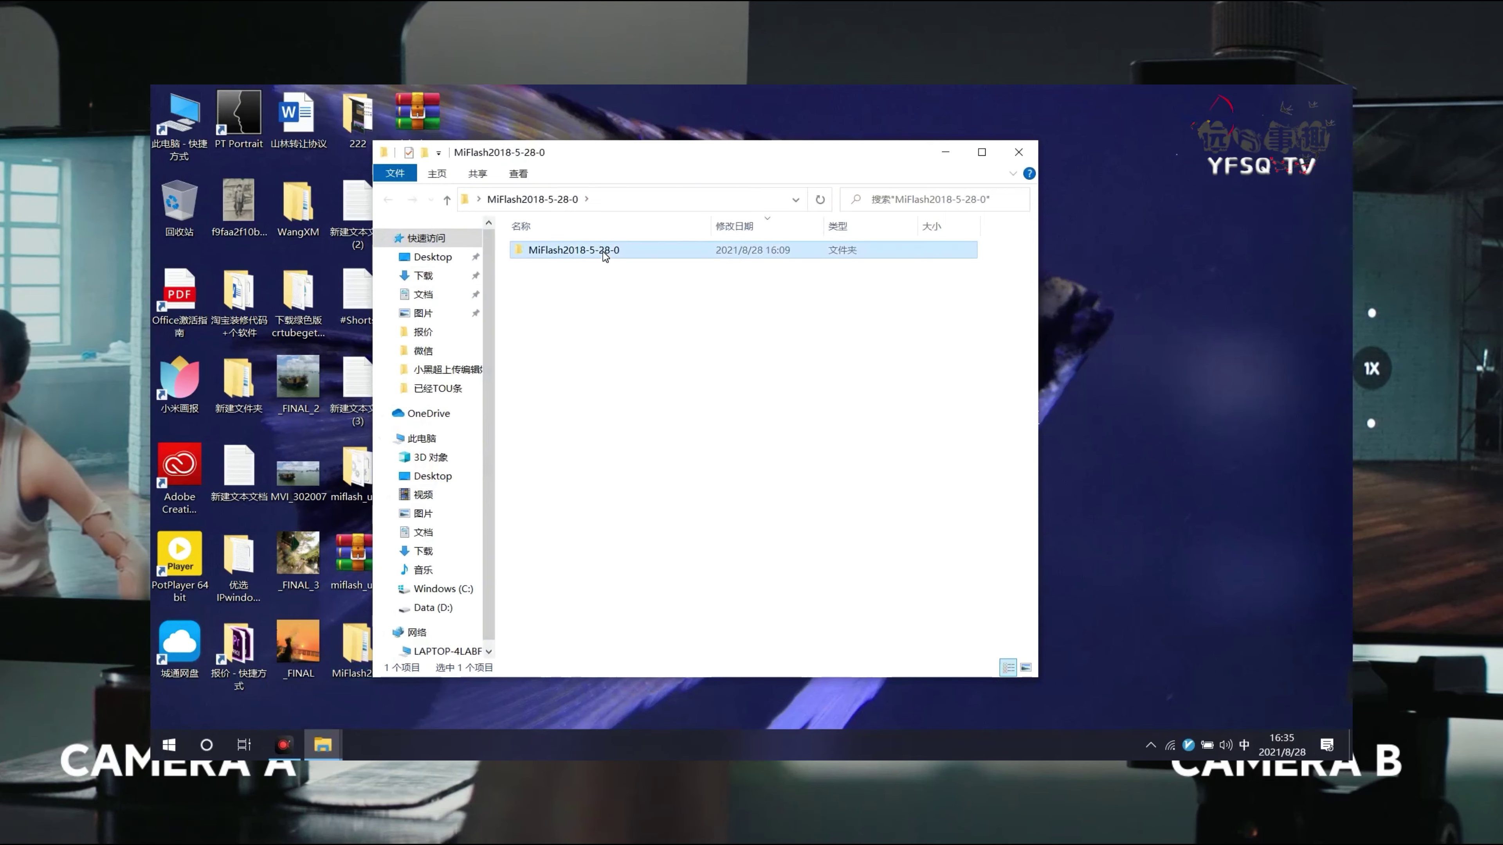
{"action": "left_click", "coordinate": [545, 583]}
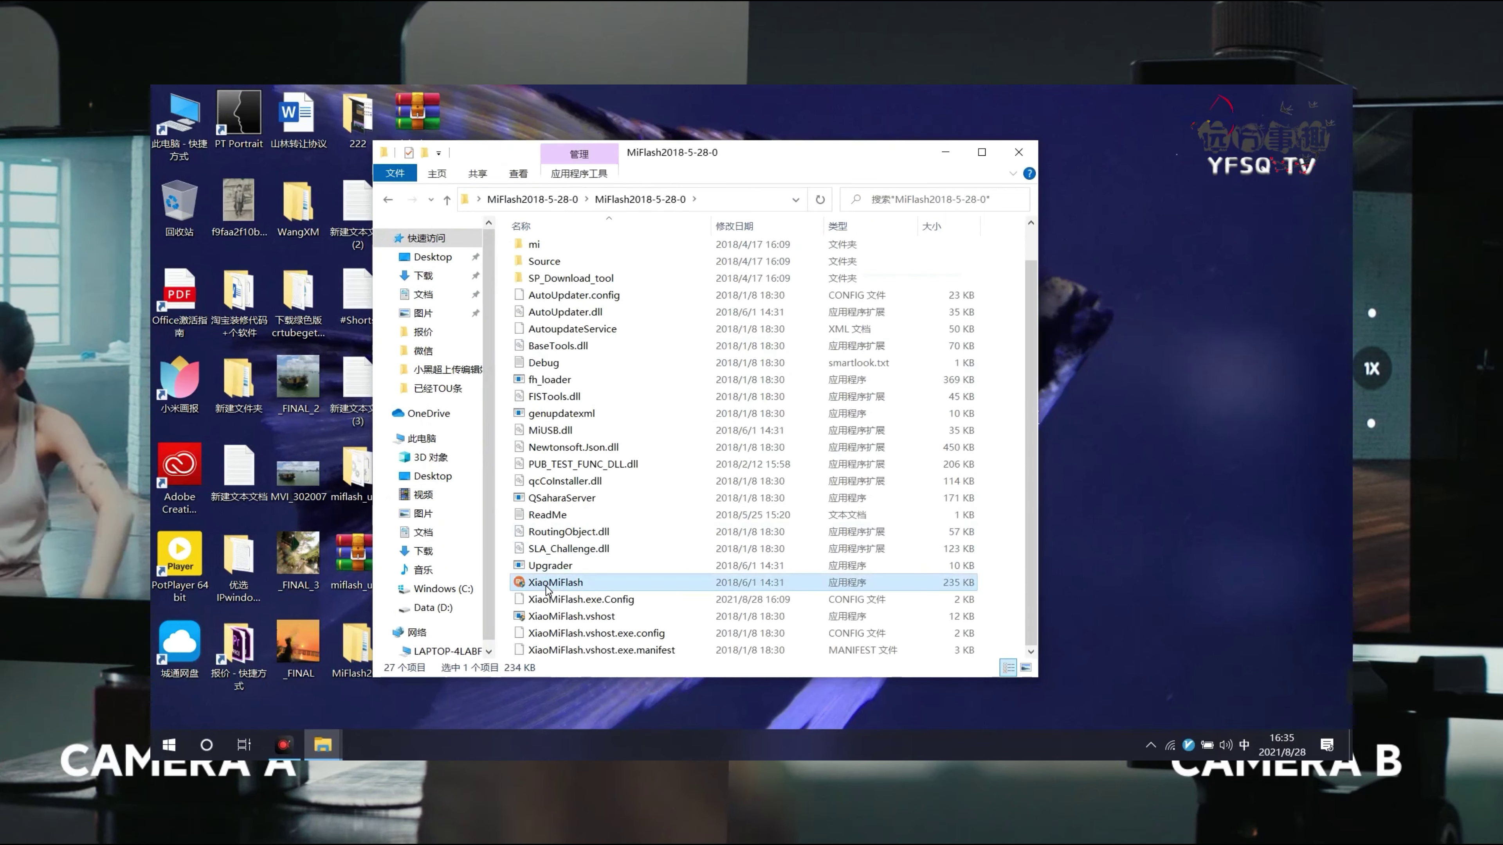
{"action": "double_click", "coordinate": [547, 583]}
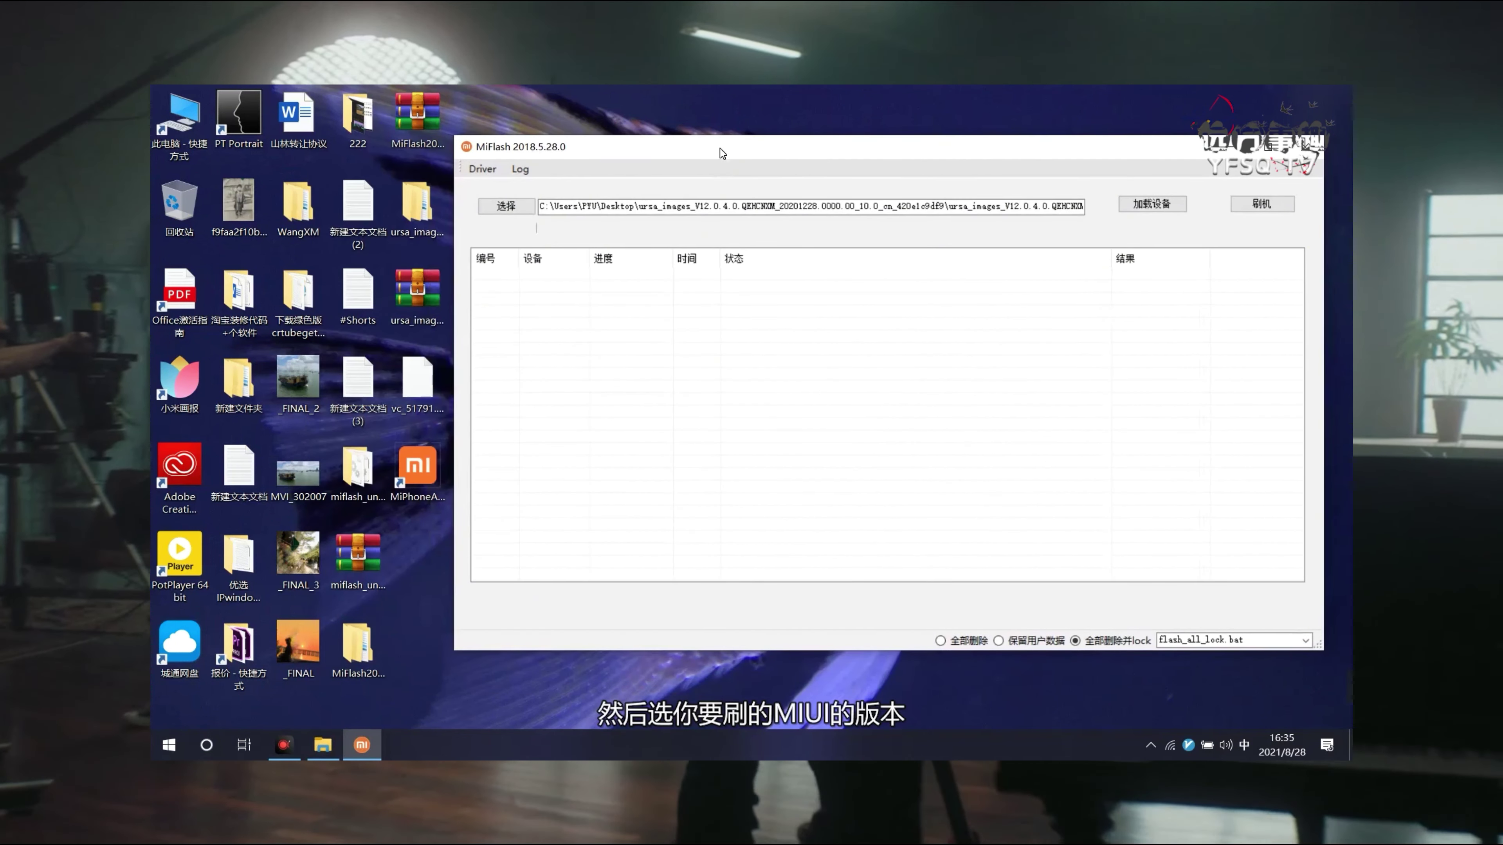
Choose the inner ursa_images_V12.0.5.0.QEHCNXM_20210326.0000.00_10.0_cn folder as the firmware path
{"action": "left_click", "coordinate": [504, 206]}
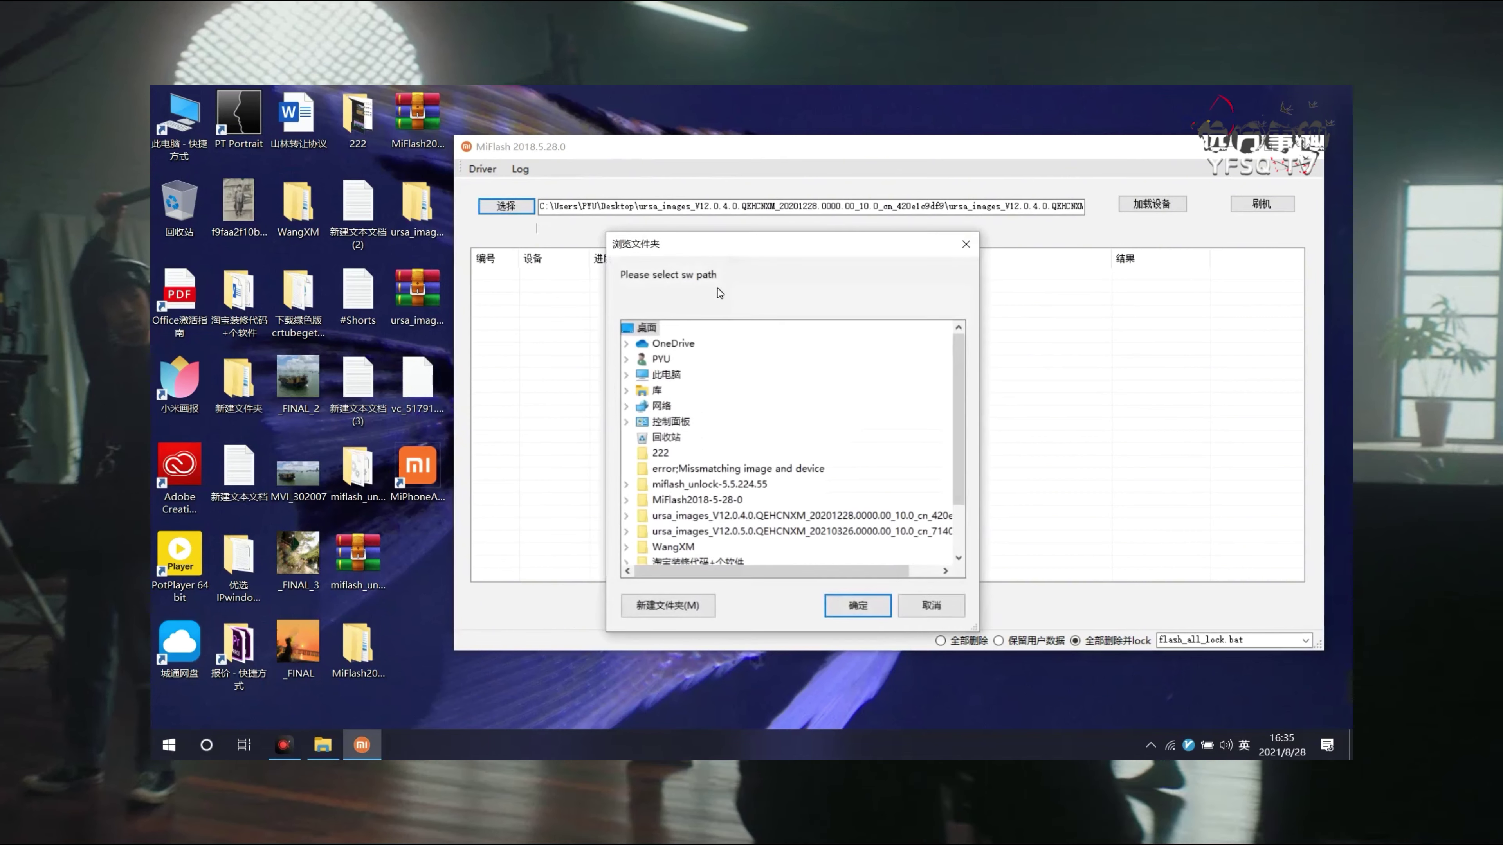
{"action": "scroll", "coordinate": [761, 489], "scroll_direction": "down", "scroll_amount": 1}
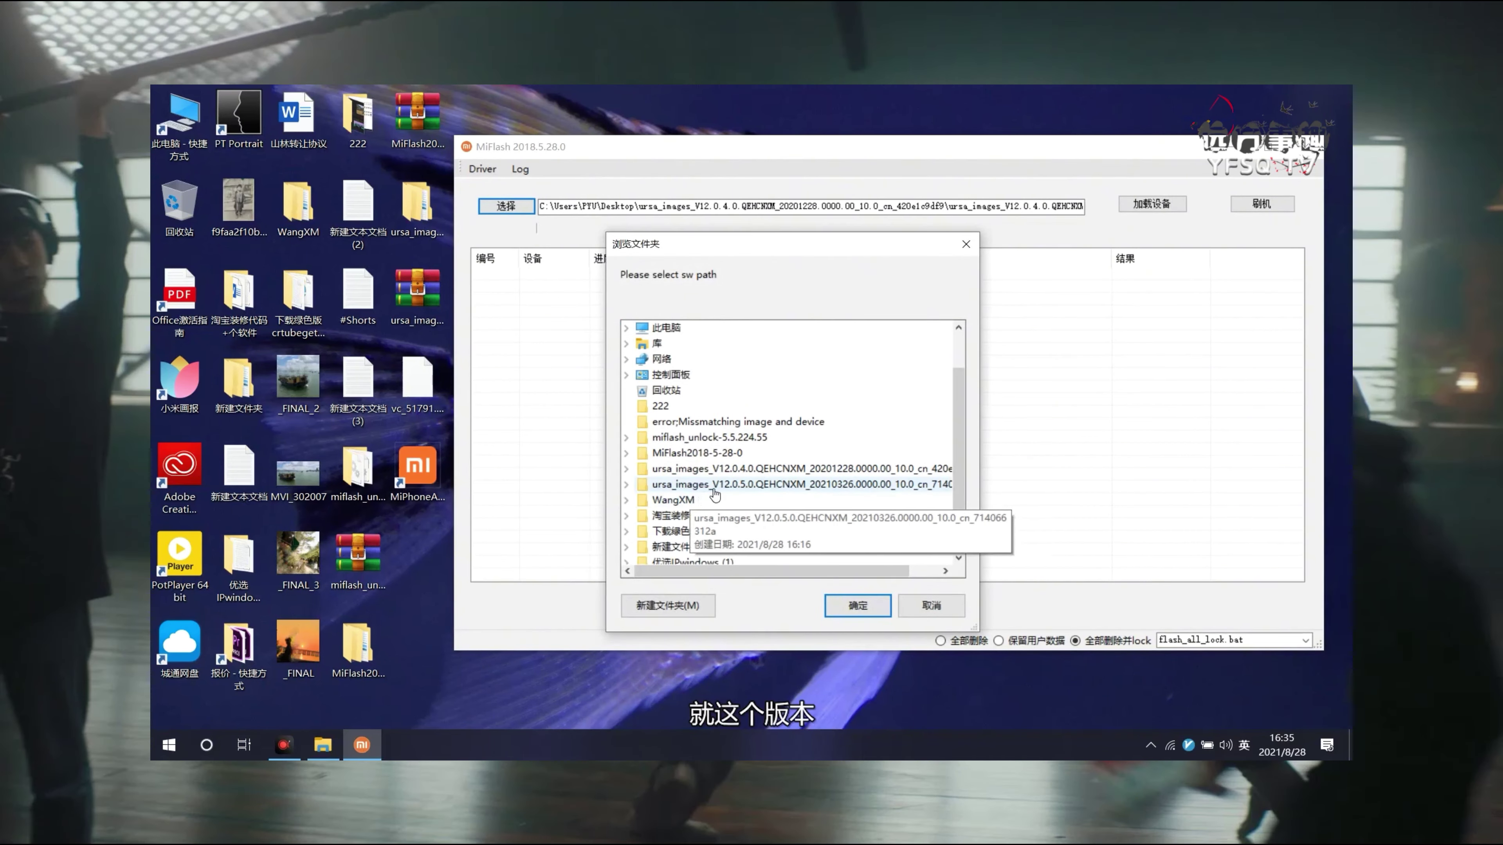
{"action": "left_click", "coordinate": [714, 494]}
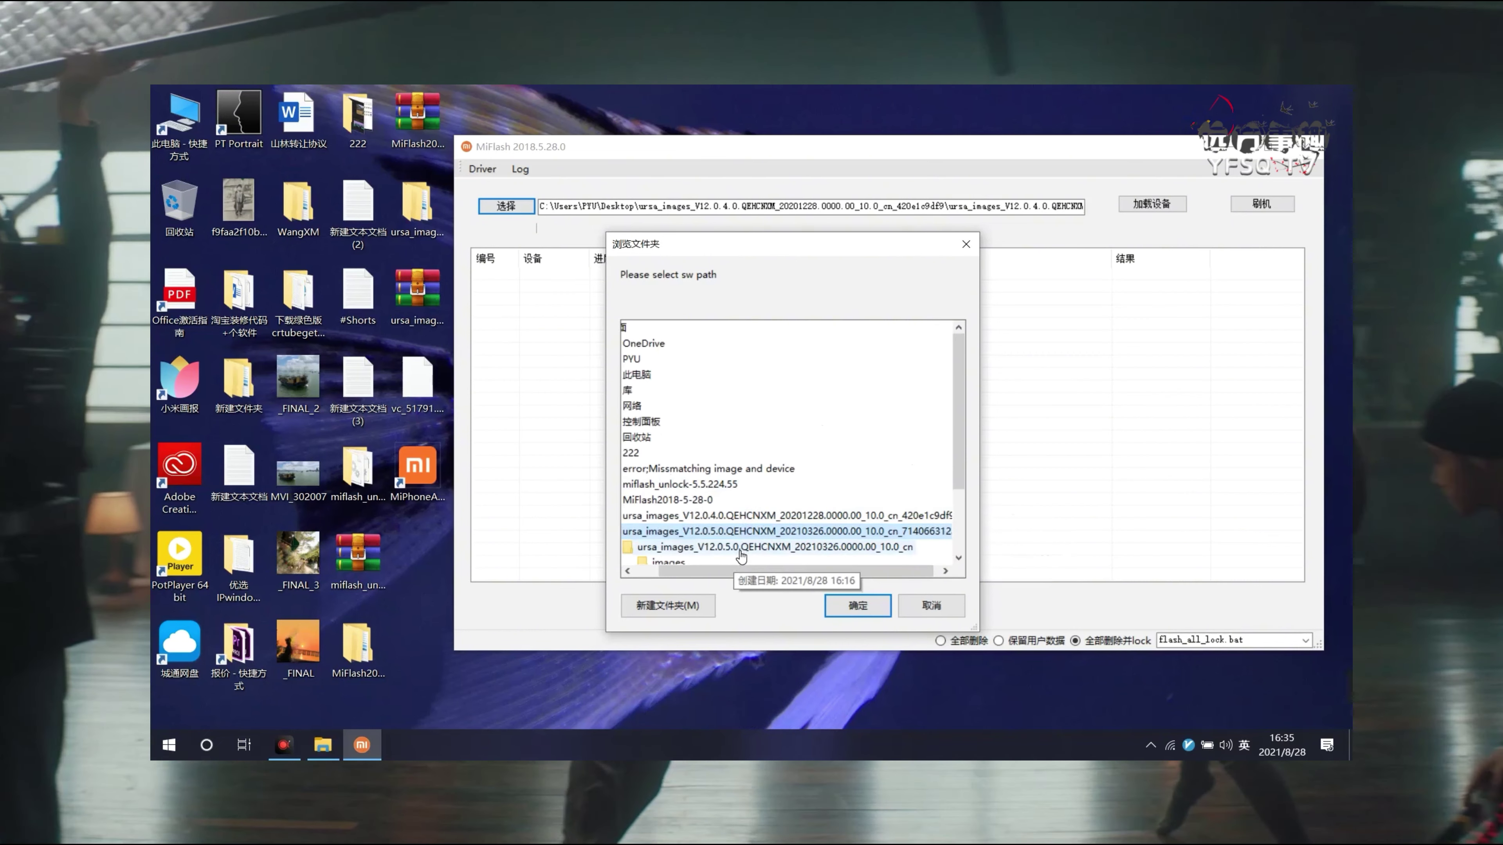
{"action": "left_click", "coordinate": [740, 548]}
{"action": "left_click", "coordinate": [861, 606]}
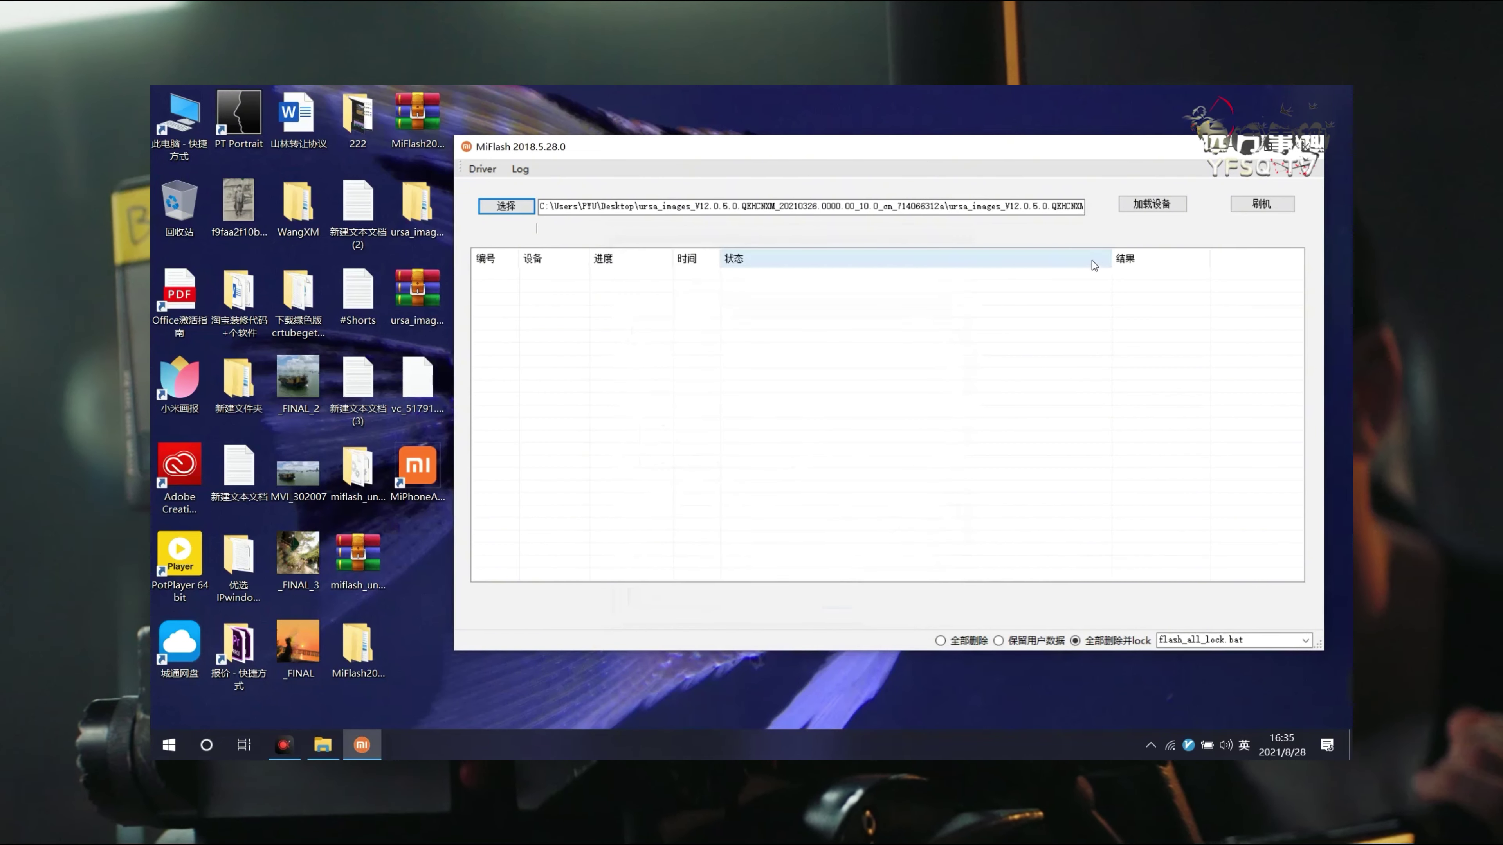
Load the connected phone, choose the 全部删除 option with flash_all.bat, and try to flash it
{"action": "left_click", "coordinate": [1149, 208]}
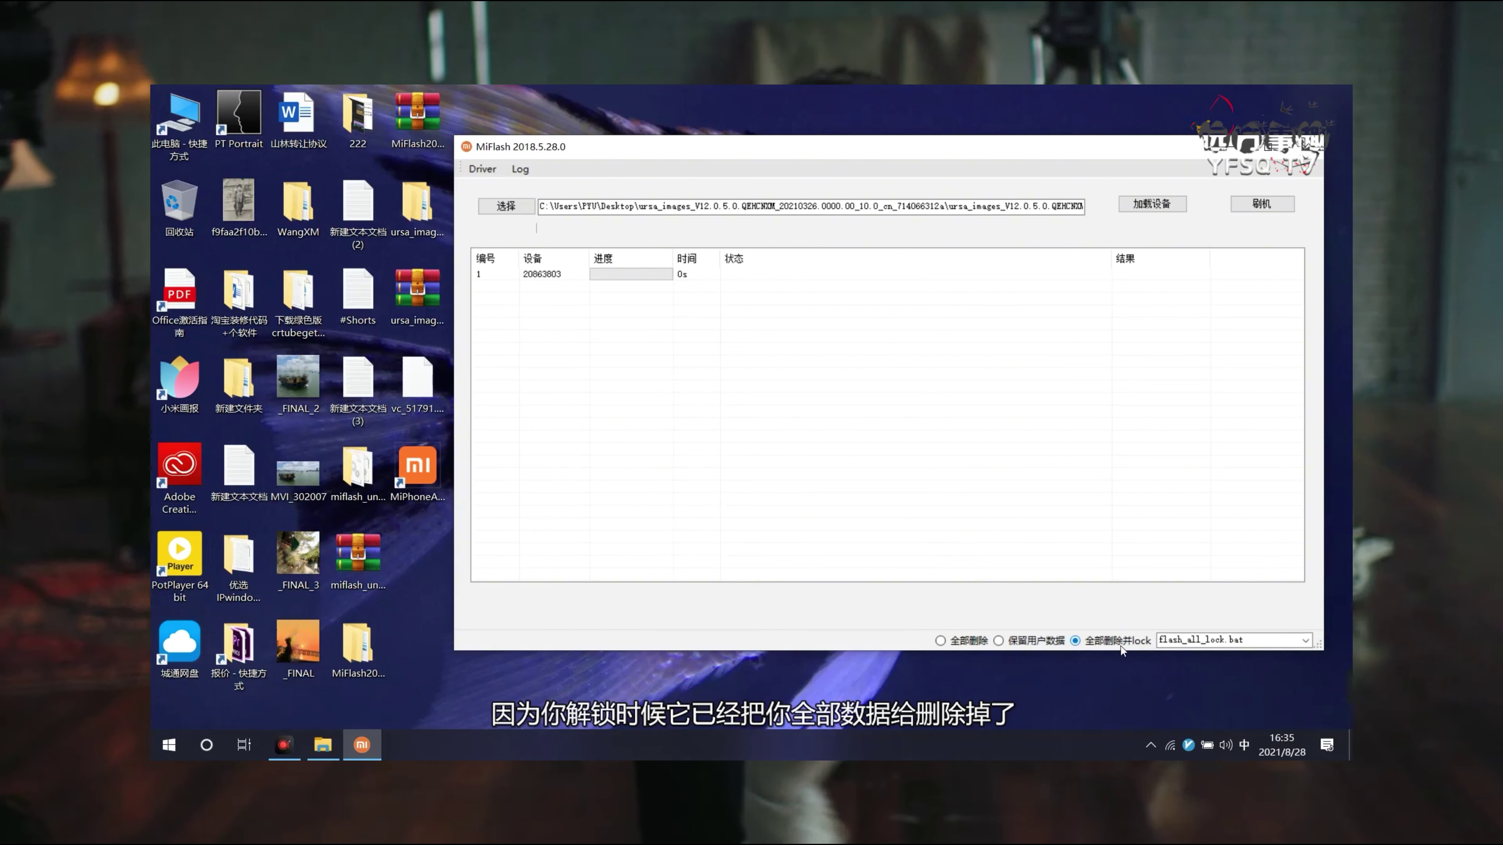
{"action": "left_click", "coordinate": [972, 641]}
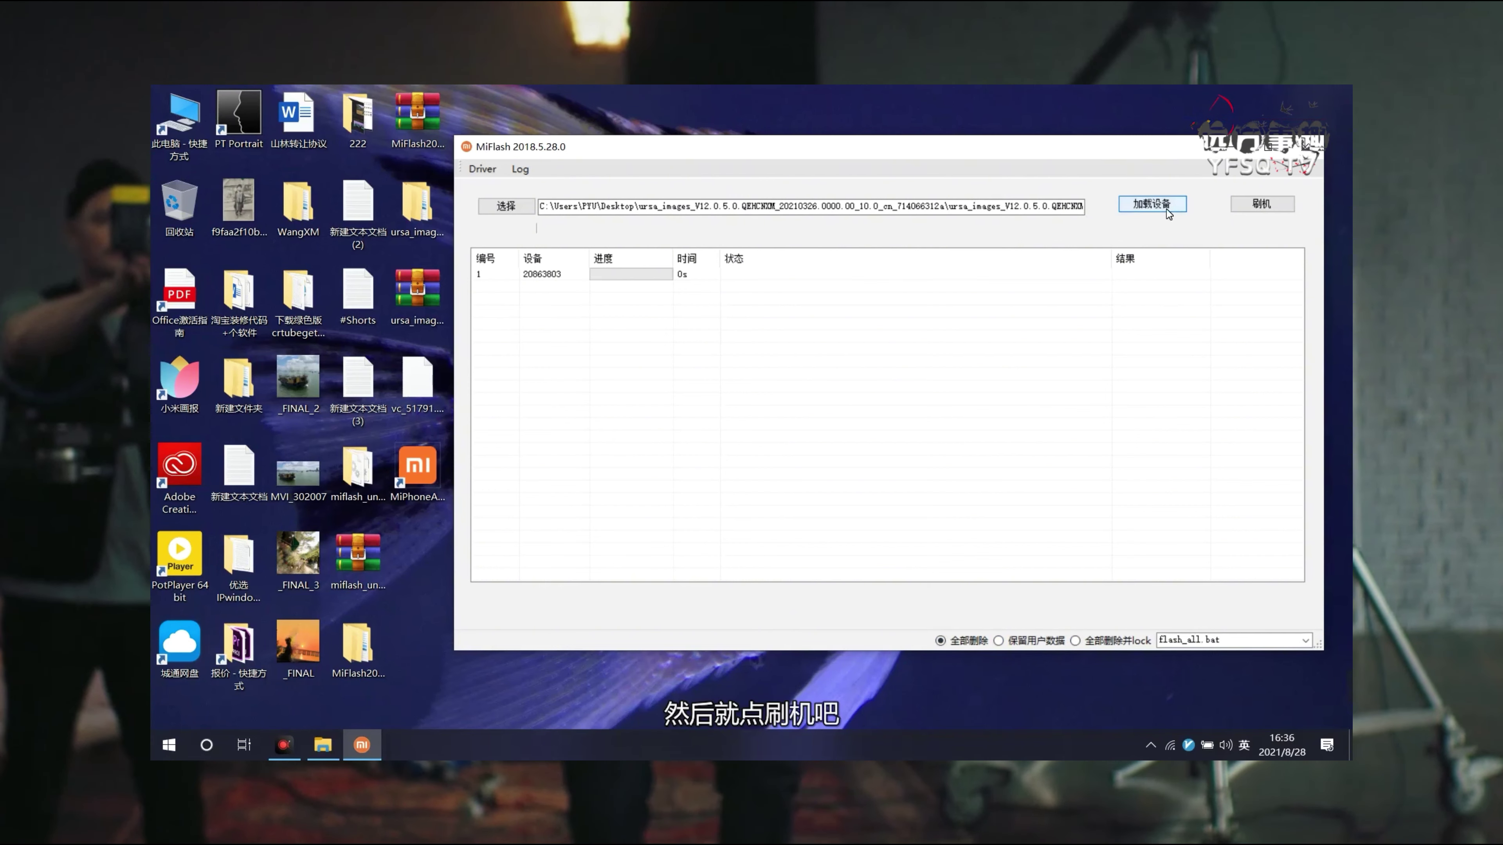
{"action": "left_click", "coordinate": [1264, 204]}
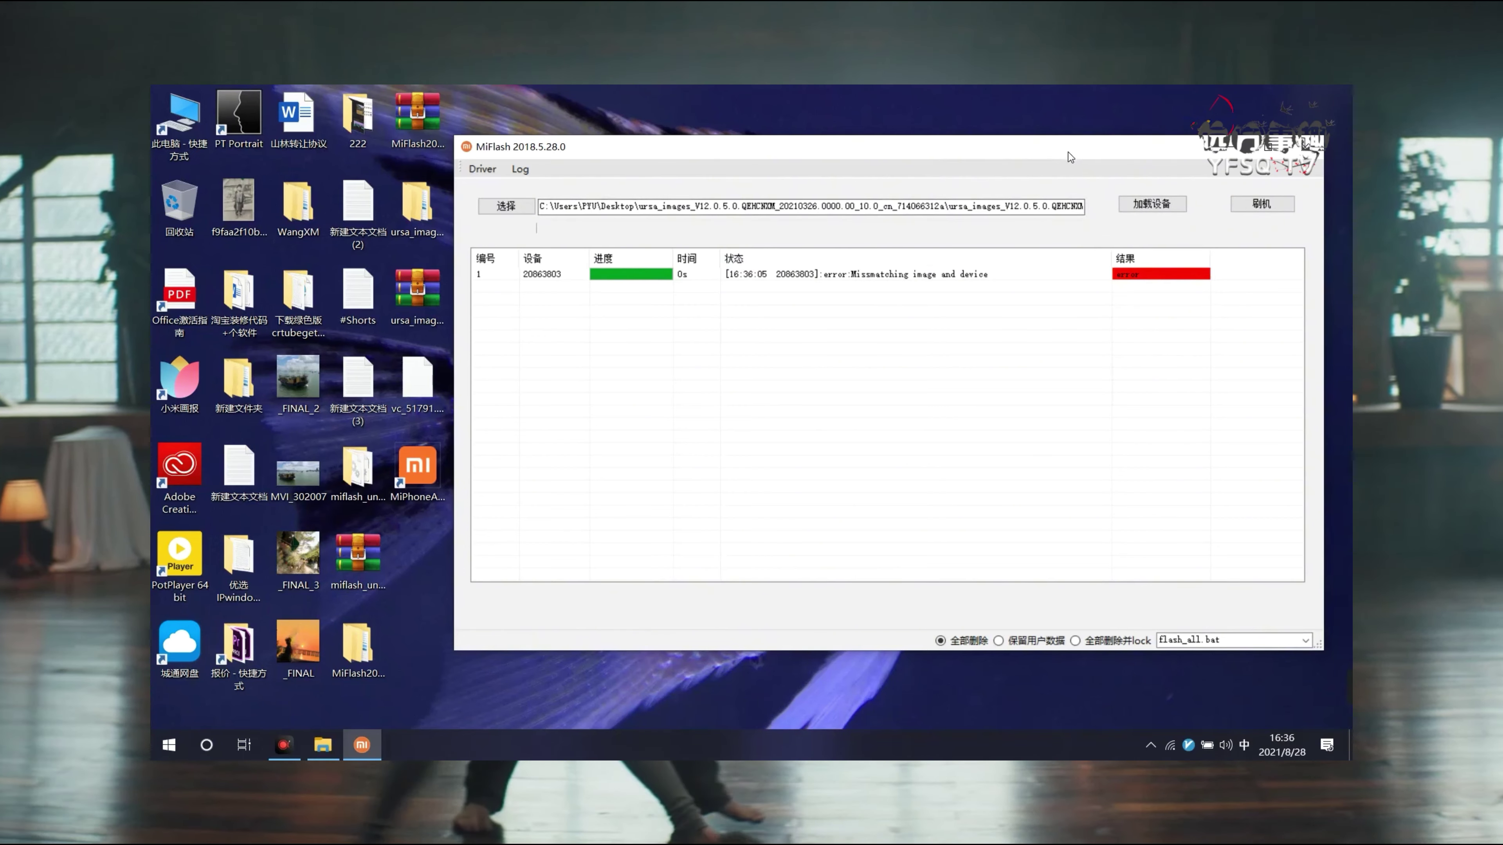
{"action": "left_click_drag", "start_coordinate": [1068, 152], "coordinate": [1075, 154]}
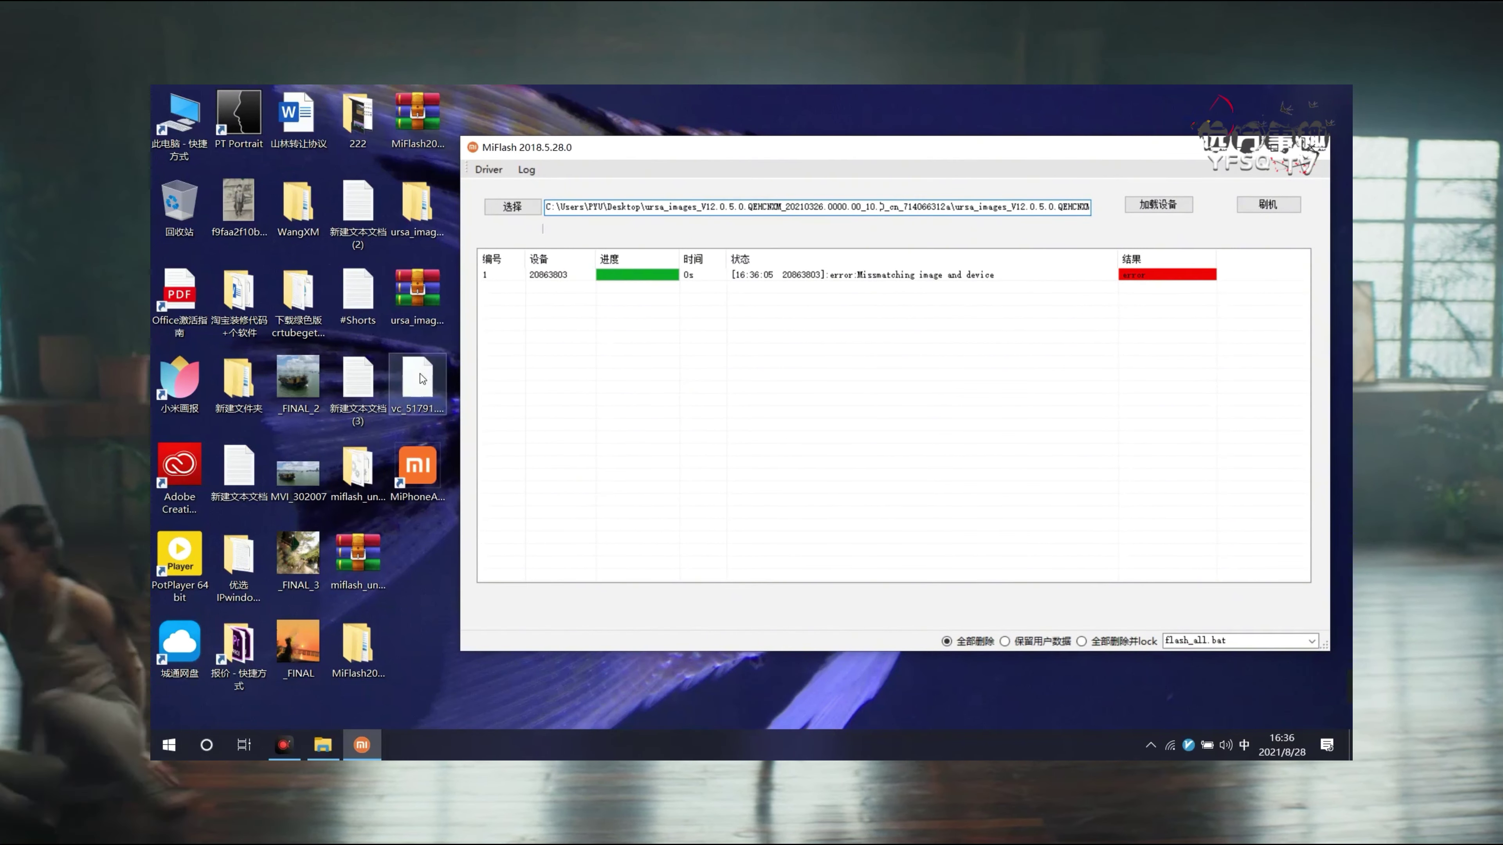
{"action": "double_click", "coordinate": [427, 225]}
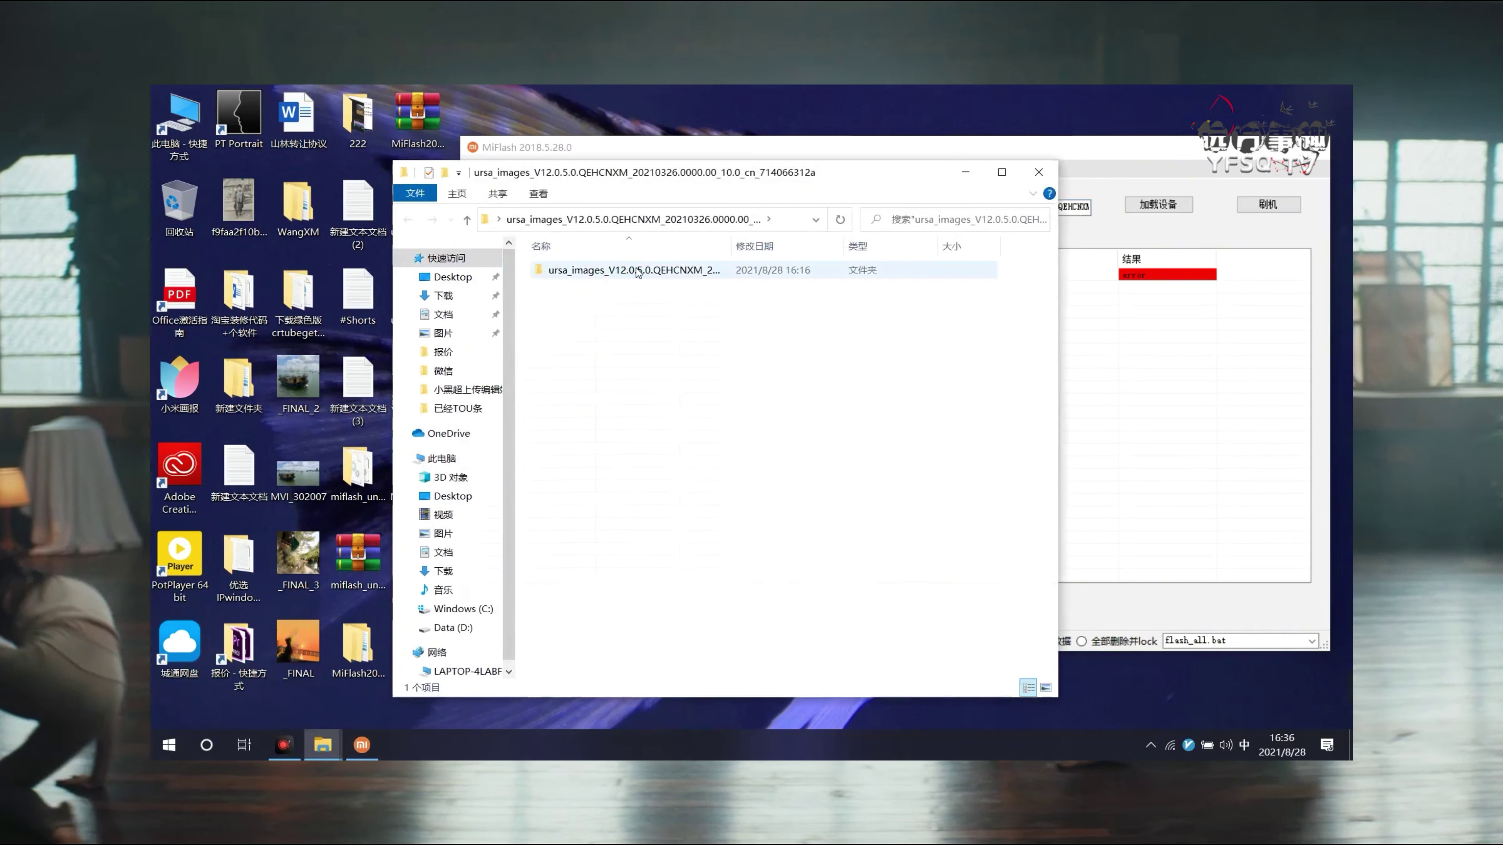
{"action": "double_click", "coordinate": [621, 271]}
{"action": "left_click_drag", "start_coordinate": [863, 190], "coordinate": [742, 199]}
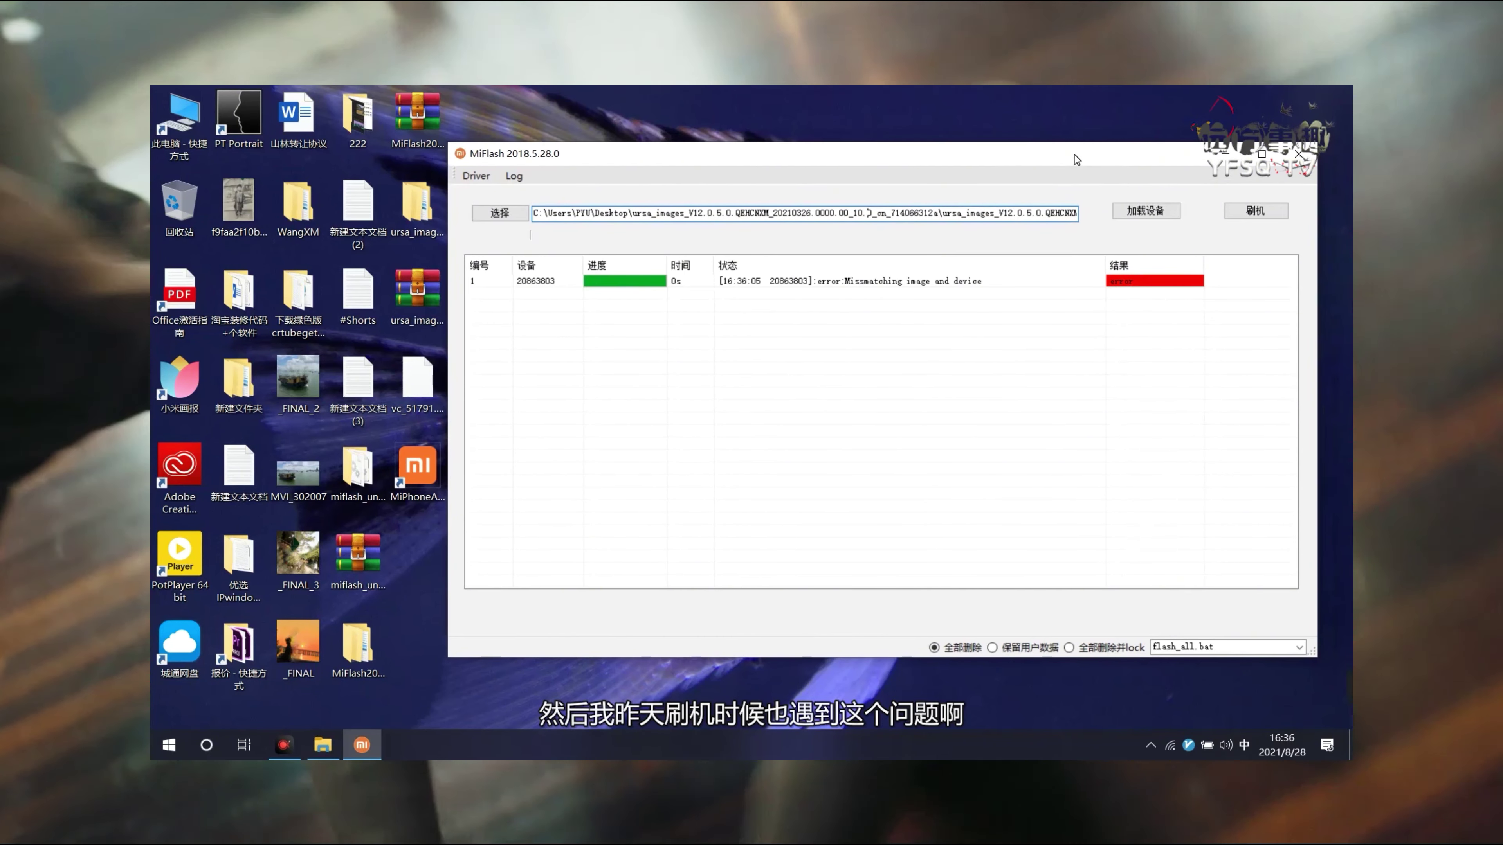
{"action": "left_click_drag", "start_coordinate": [1084, 156], "coordinate": [1082, 163]}
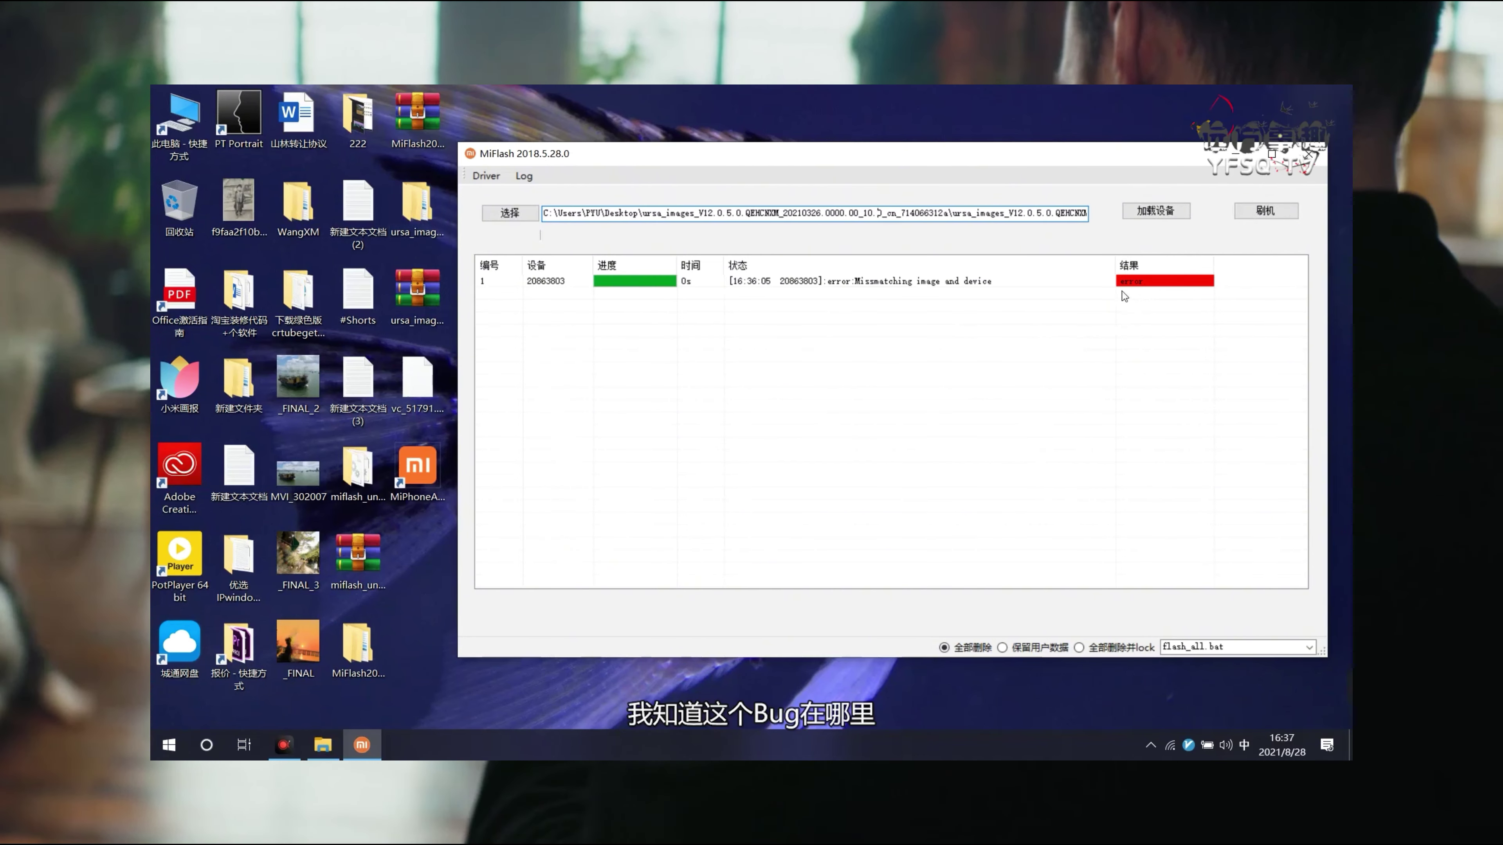
Open the flash_all batch file from the inner V12.0.5.0 firmware folder for editing in Notepad
{"action": "double_click", "coordinate": [434, 193]}
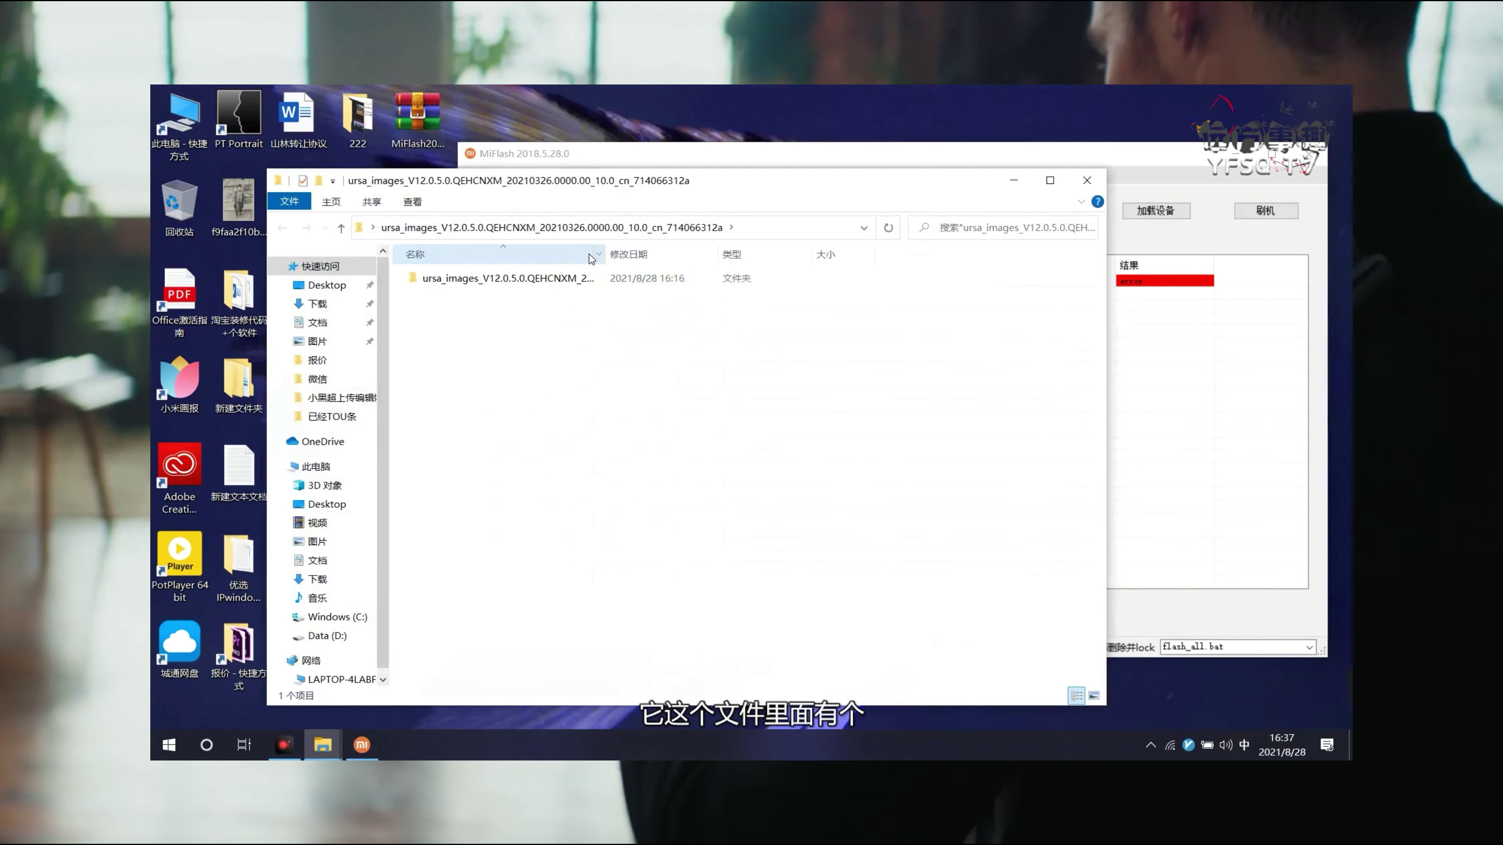
{"action": "double_click", "coordinate": [514, 278]}
{"action": "left_click", "coordinate": [519, 295]}
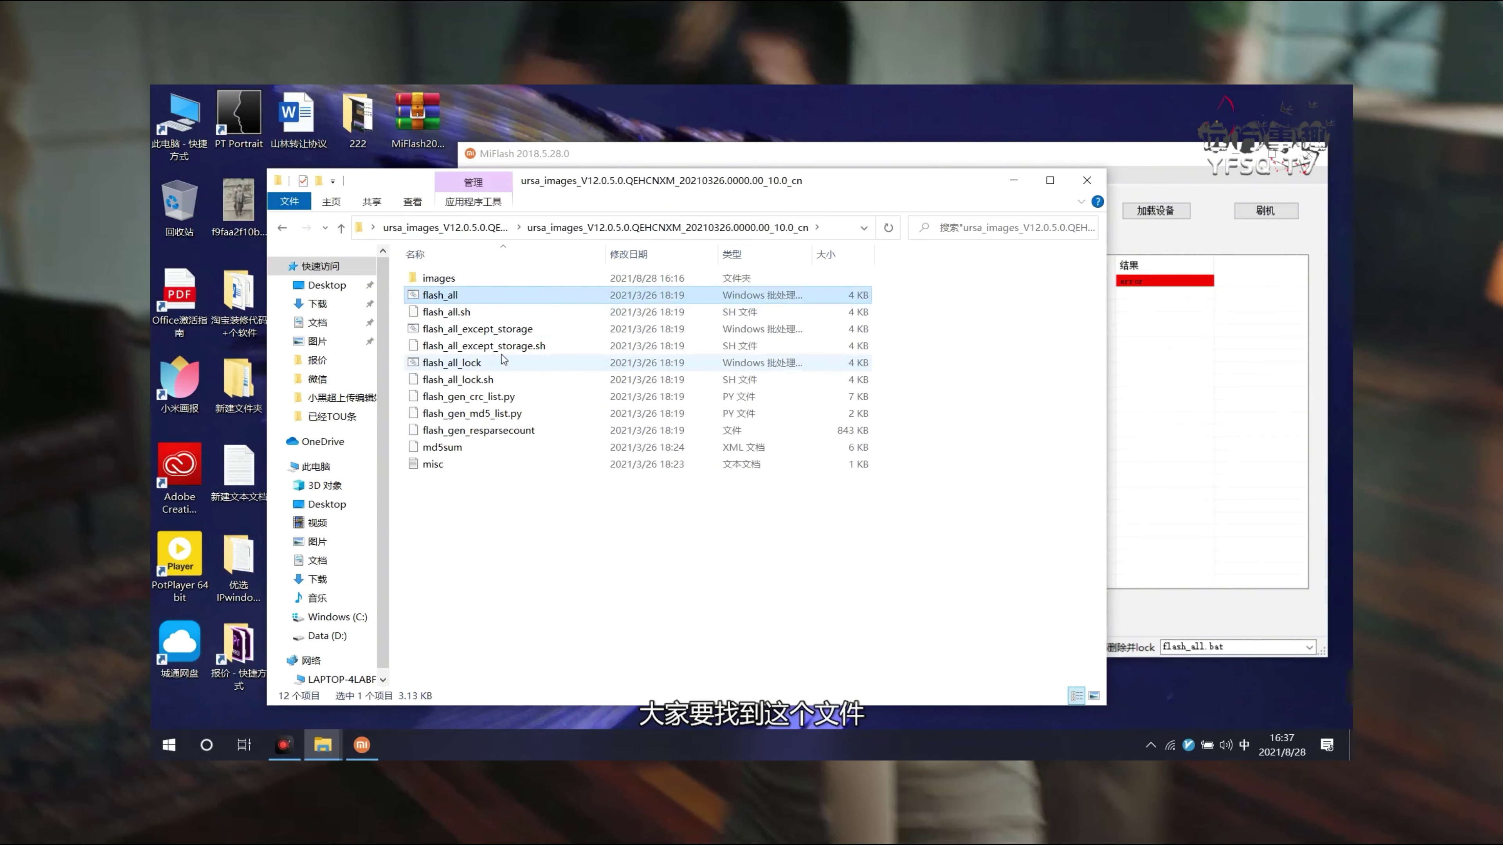
{"action": "right_click", "coordinate": [478, 295]}
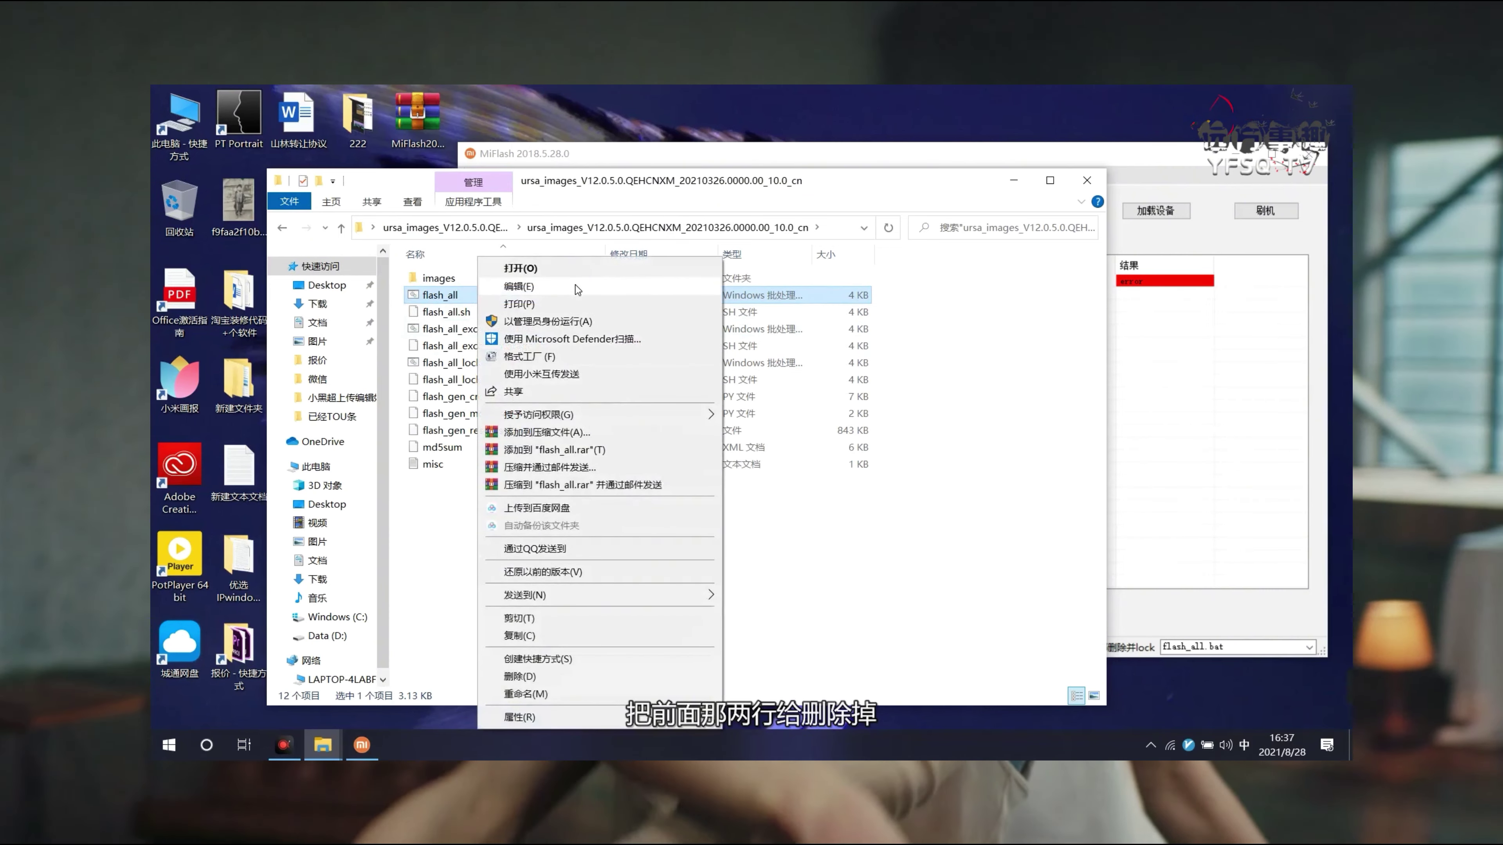
{"action": "left_click", "coordinate": [575, 286]}
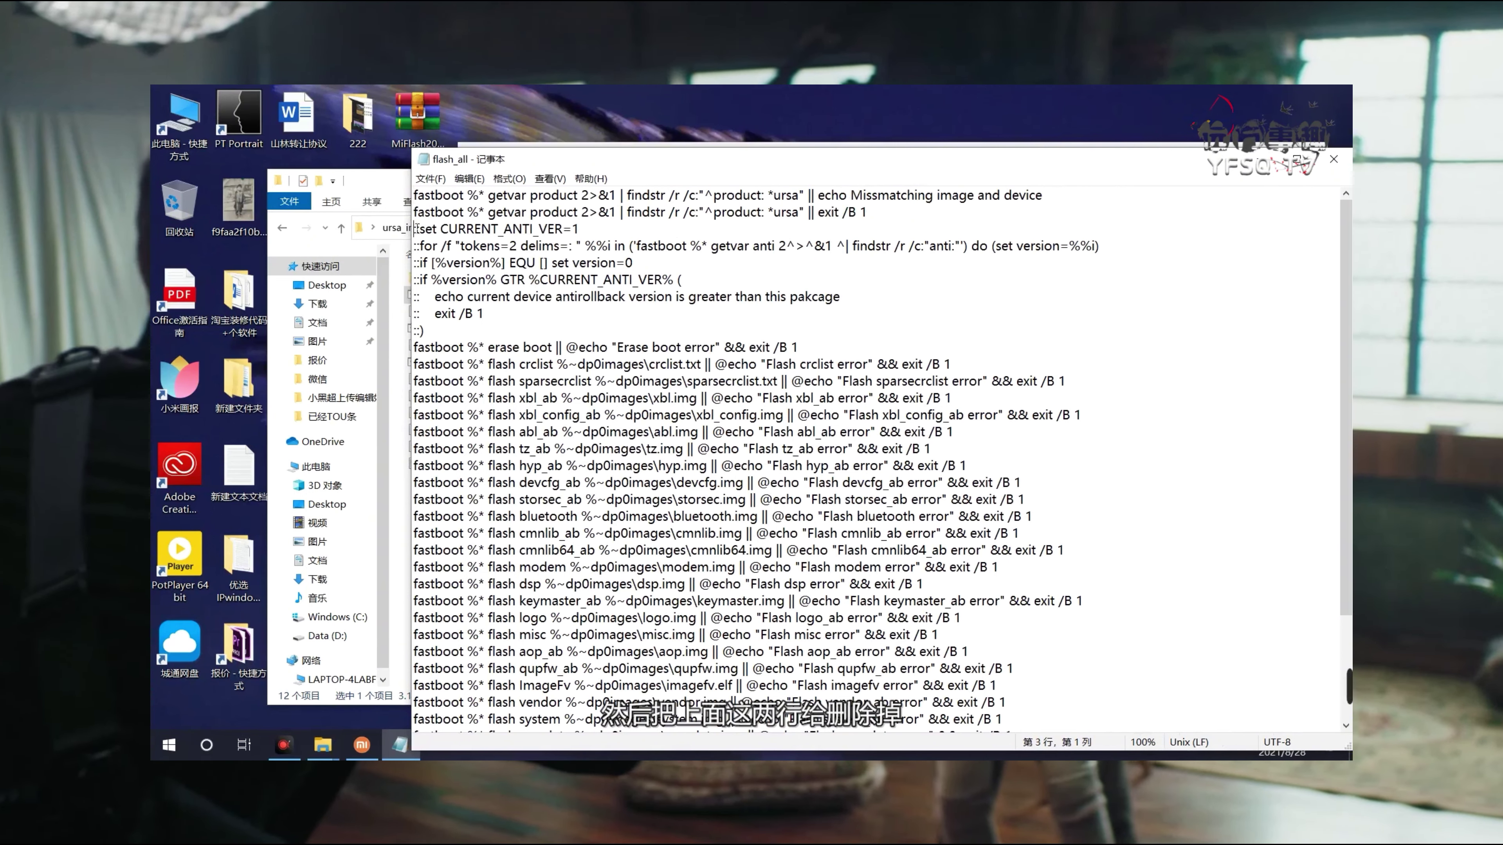
Delete the first two "getvar product" lines that check for "ursa", then save and close the flash_all file
{"action": "left_click_drag", "start_coordinate": [414, 195], "coordinate": [414, 229]}
{"action": "key", "text": "Delete"}
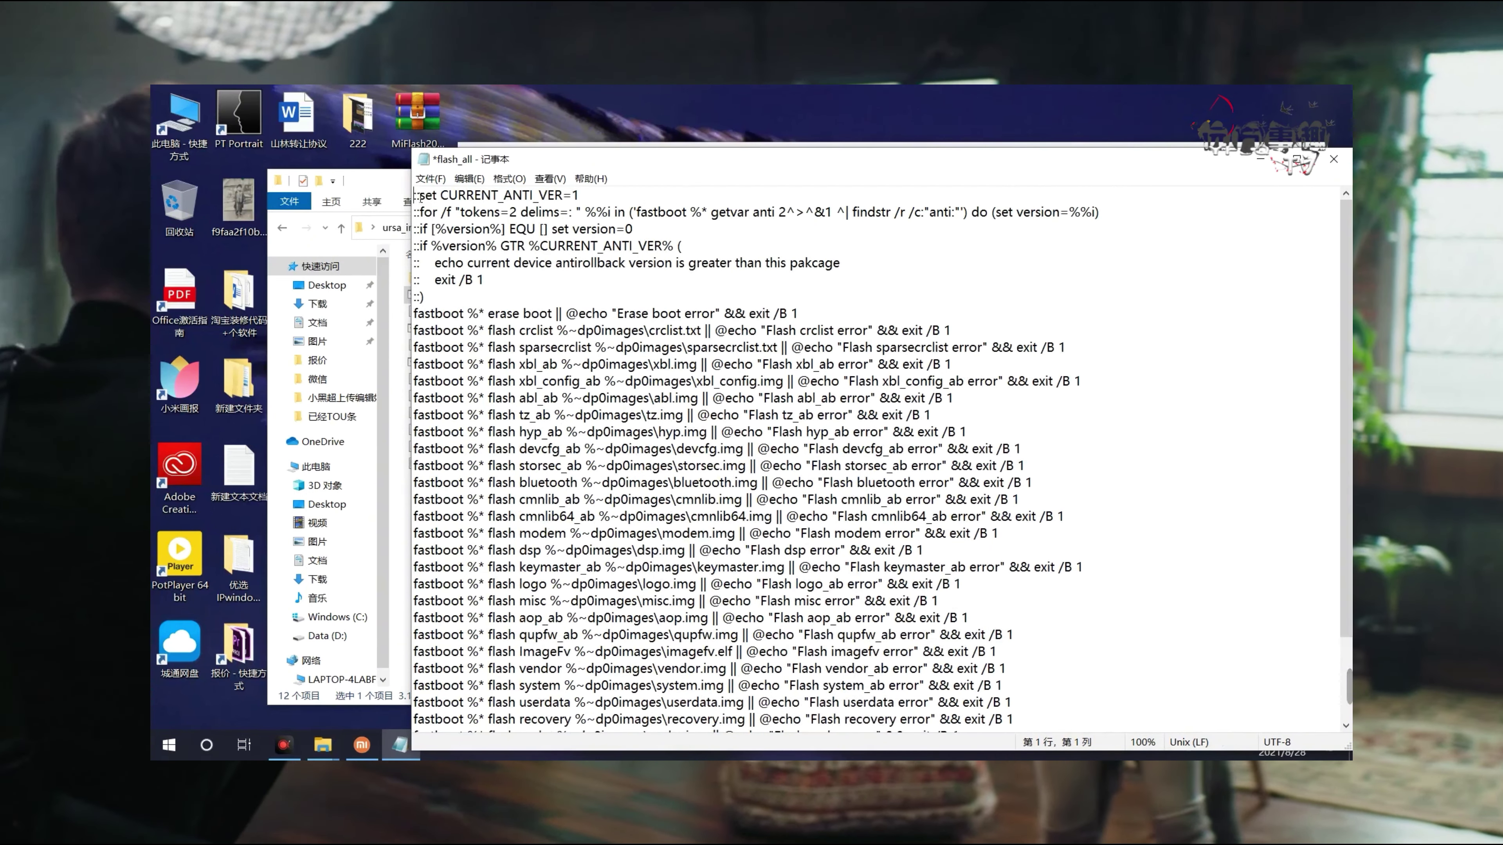
{"action": "key", "text": "ctrl+s"}
{"action": "left_click", "coordinate": [1332, 159]}
Copy the full path of the folder holding the edited flash_all file and replace the firmware path in MiFlash with it
{"action": "left_click", "coordinate": [843, 232]}
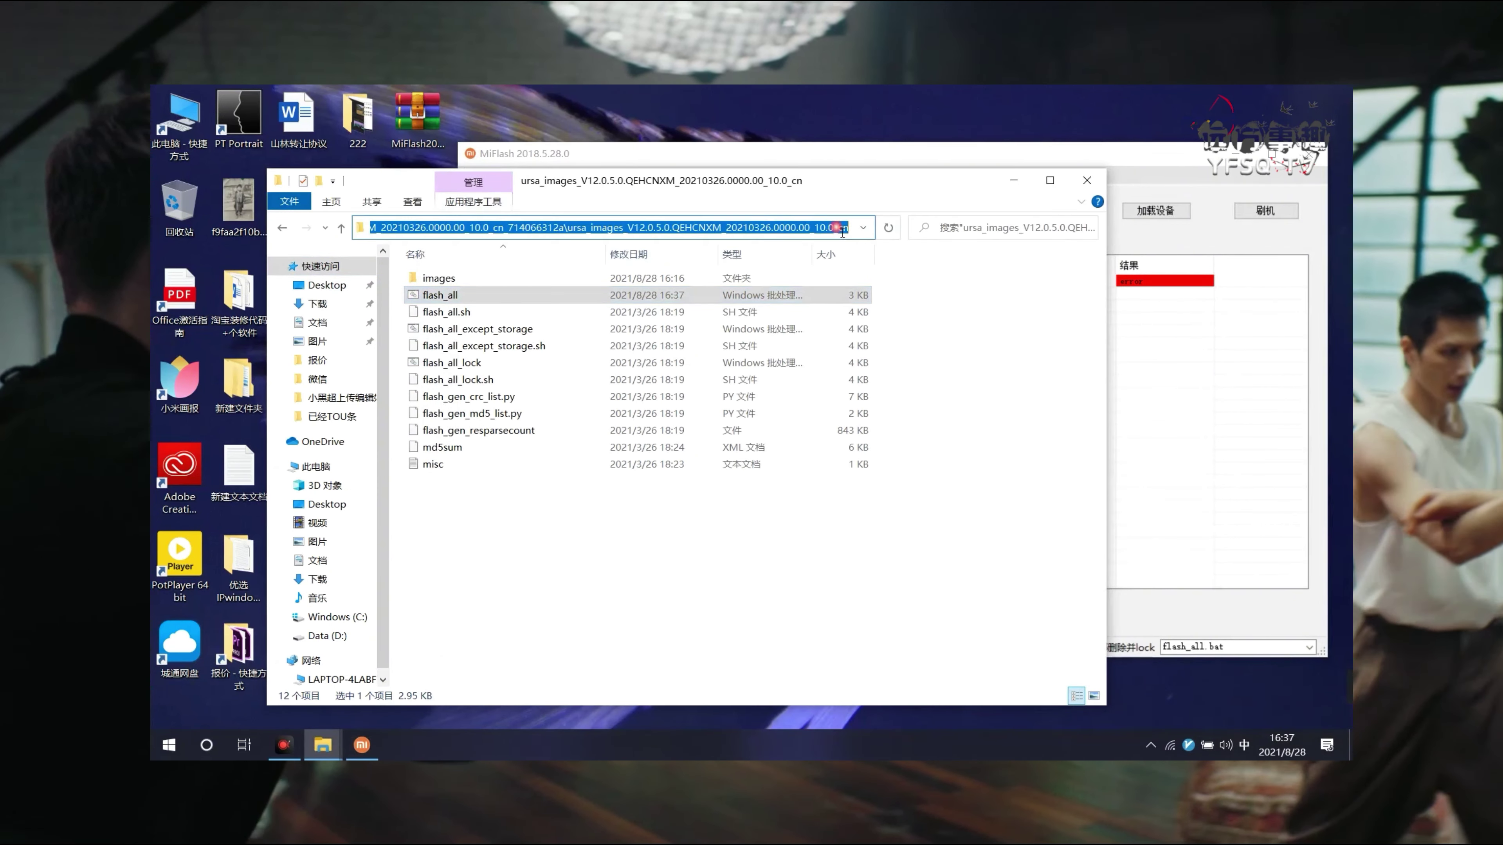
{"action": "key", "text": "alt+Tab"}
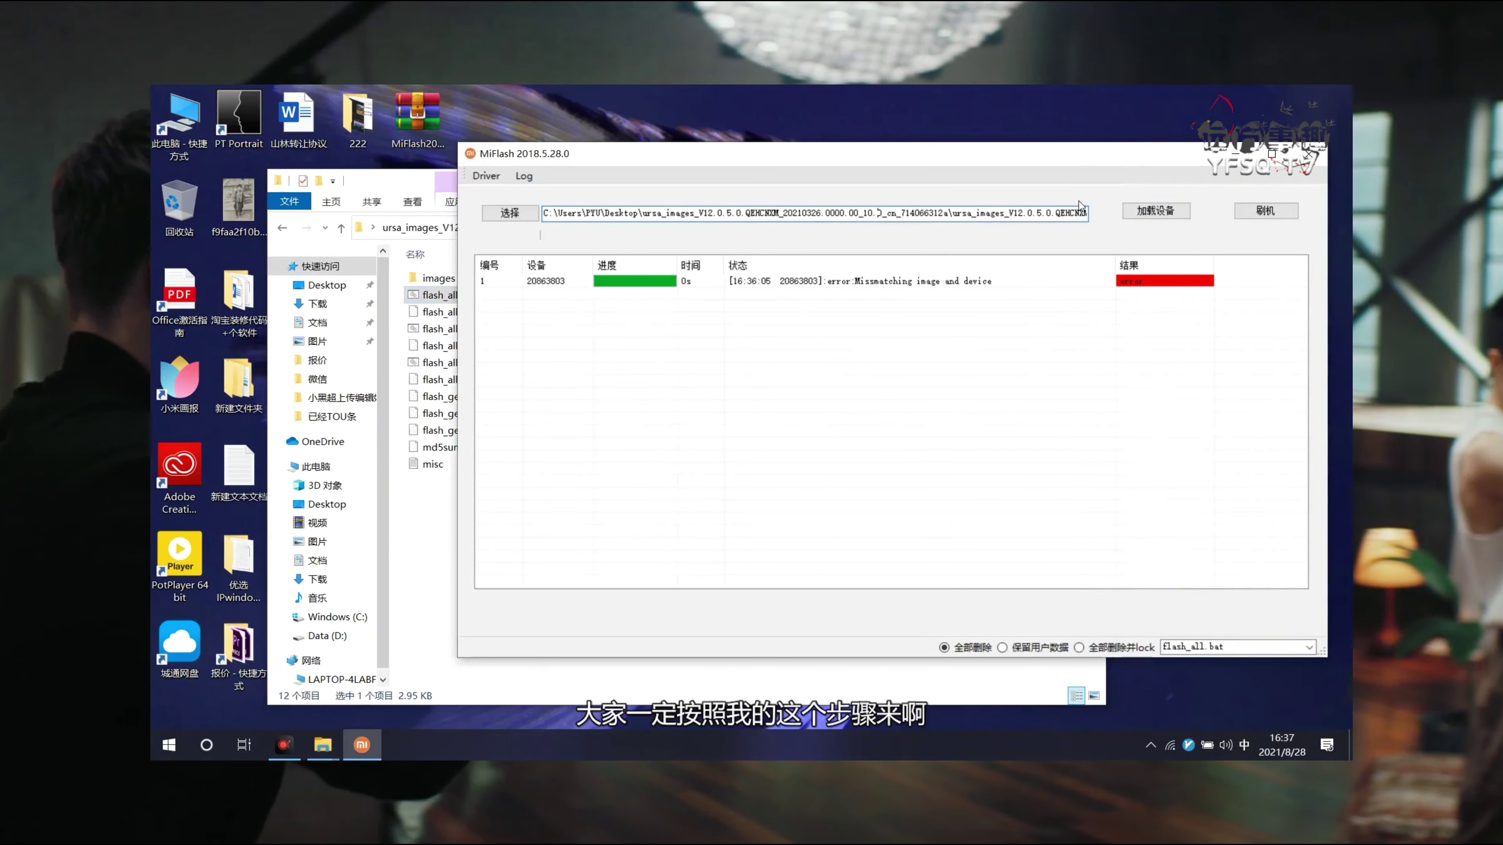
{"action": "left_click_drag", "start_coordinate": [1082, 213], "coordinate": [543, 213]}
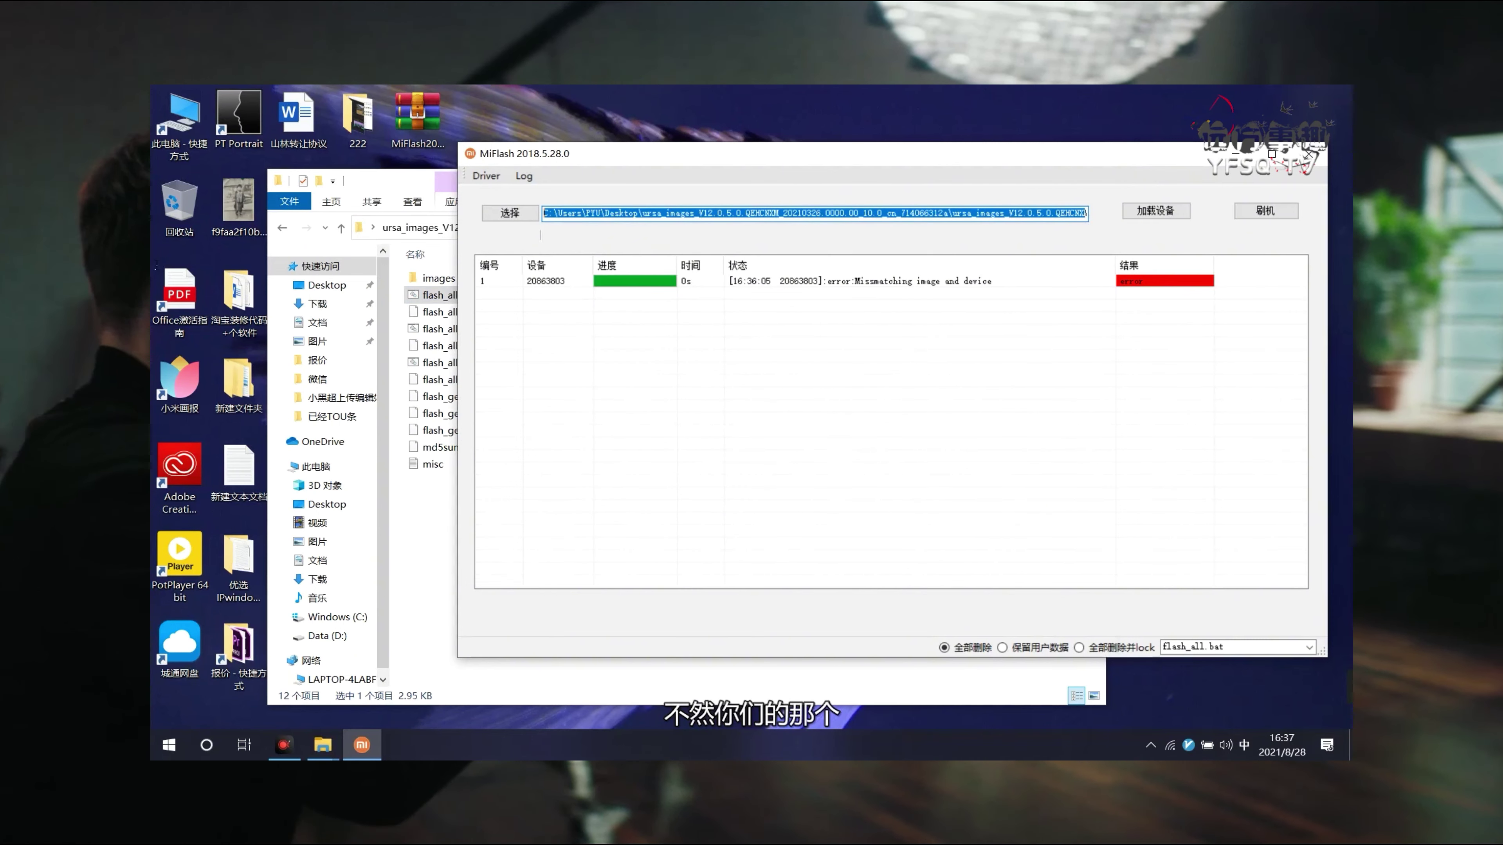
{"action": "type", "text": "_20210326.0000.00_10.0_cn"}
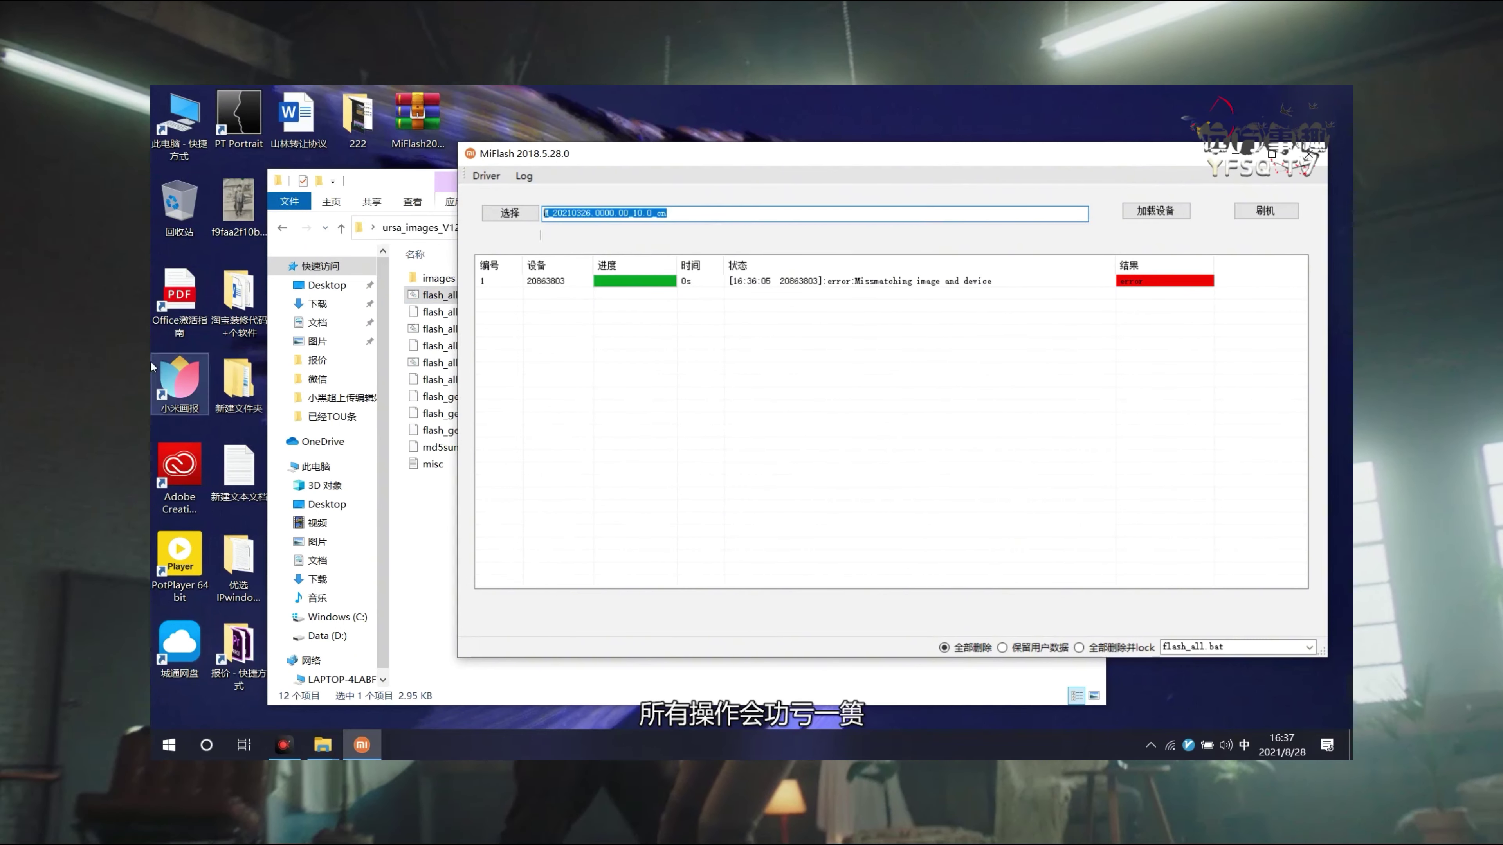
{"action": "left_click", "coordinate": [1083, 213]}
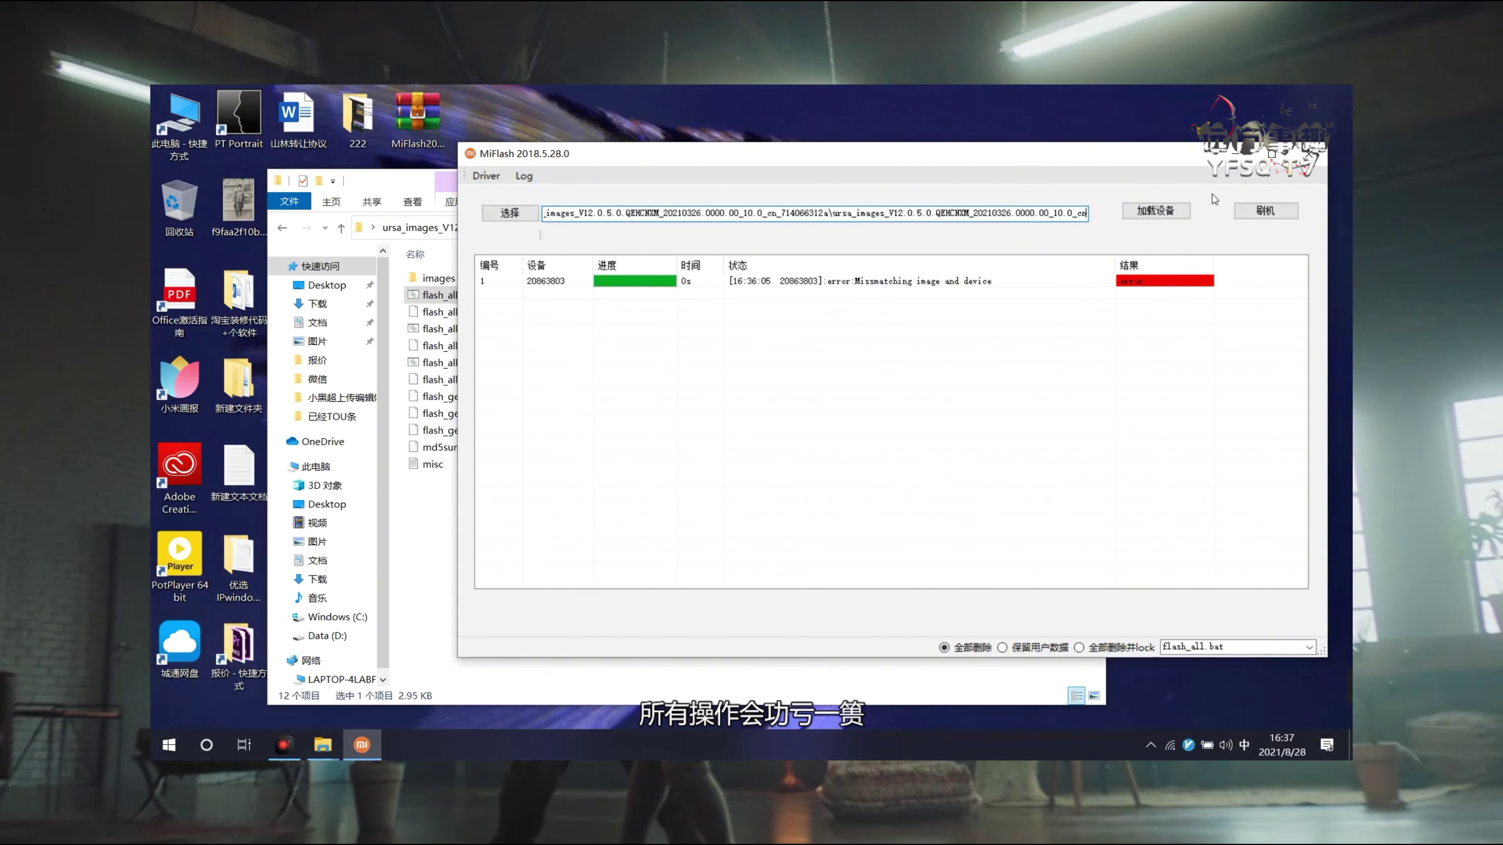
Reload the device to start flashing it with the edited script, and close the firmware folder window
{"action": "left_click", "coordinate": [1188, 210]}
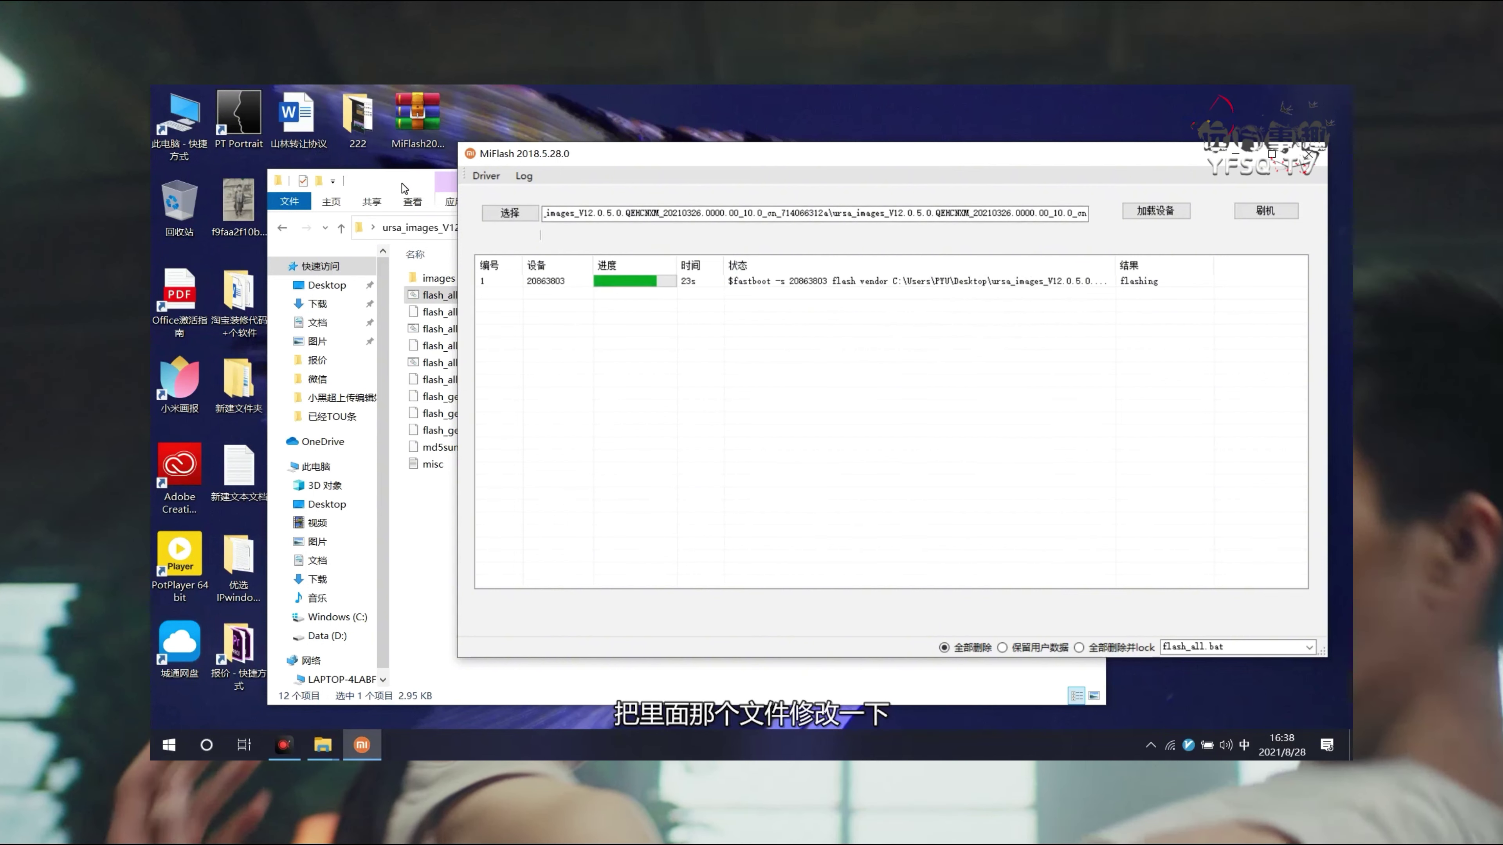
{"action": "left_click", "coordinate": [402, 184]}
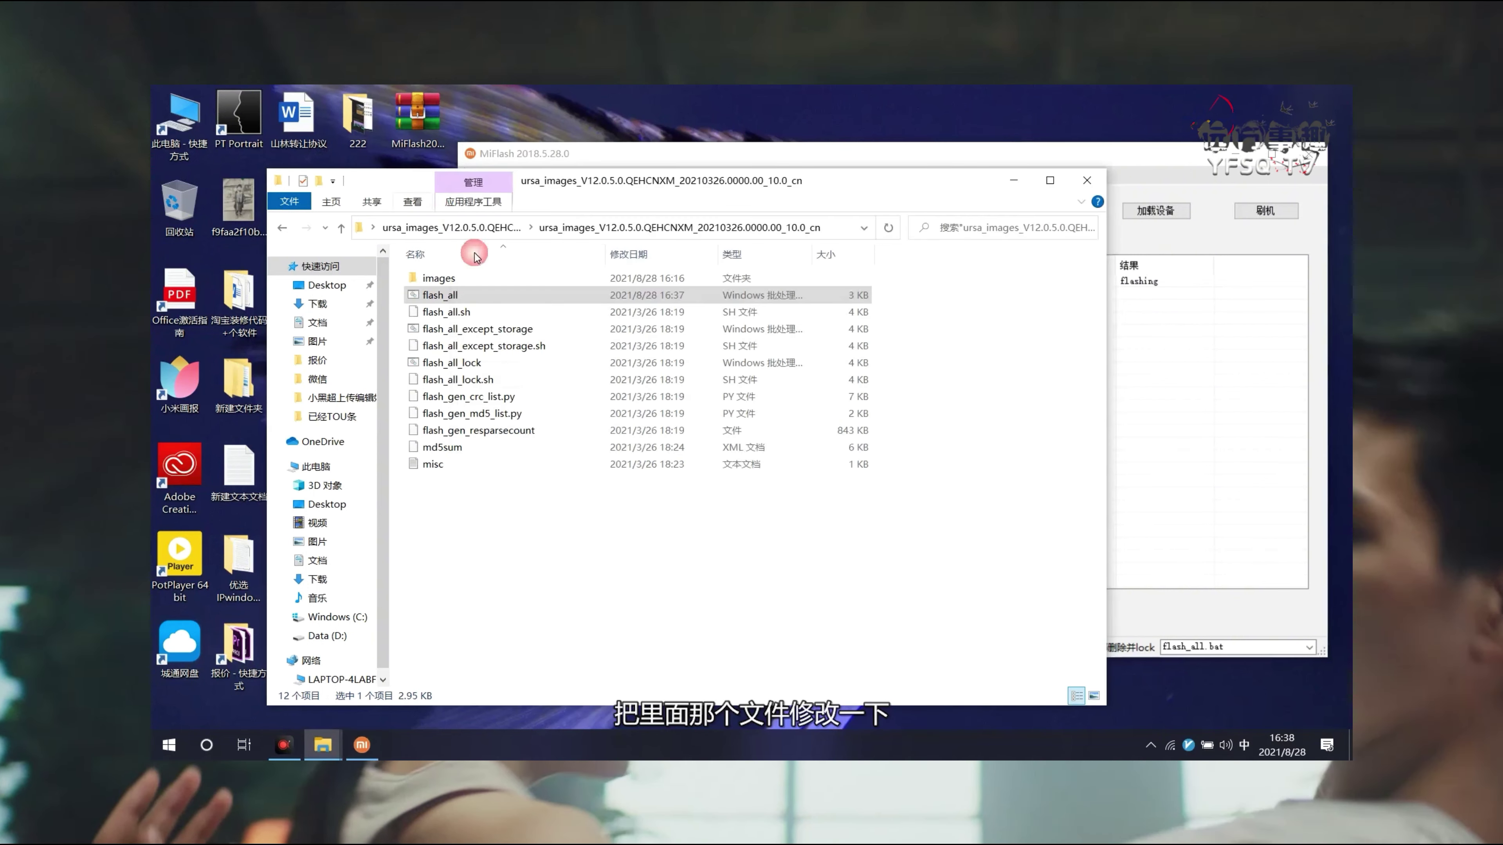
{"action": "left_click", "coordinate": [1088, 182]}
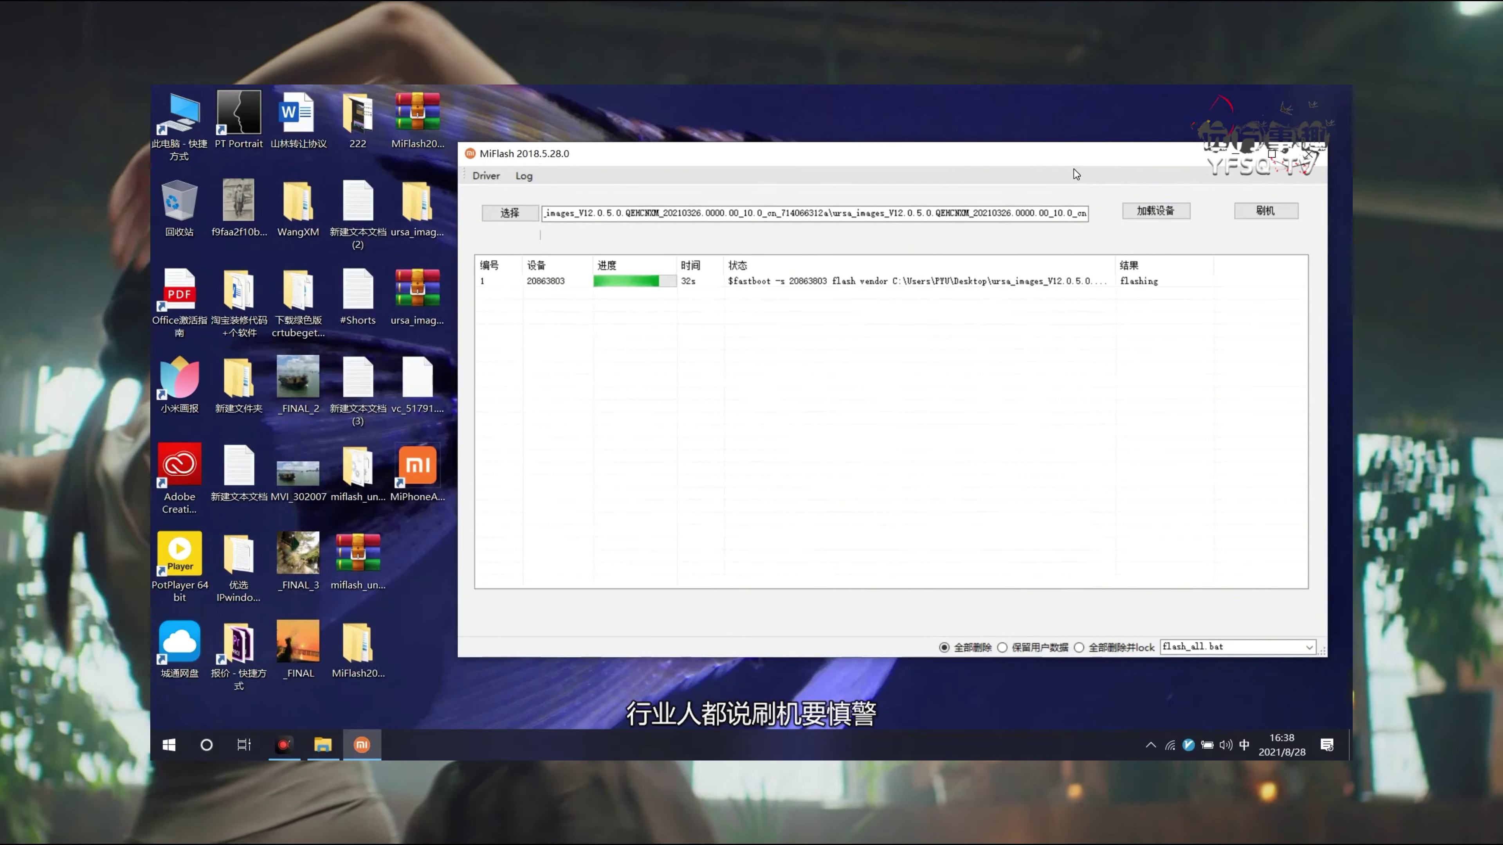